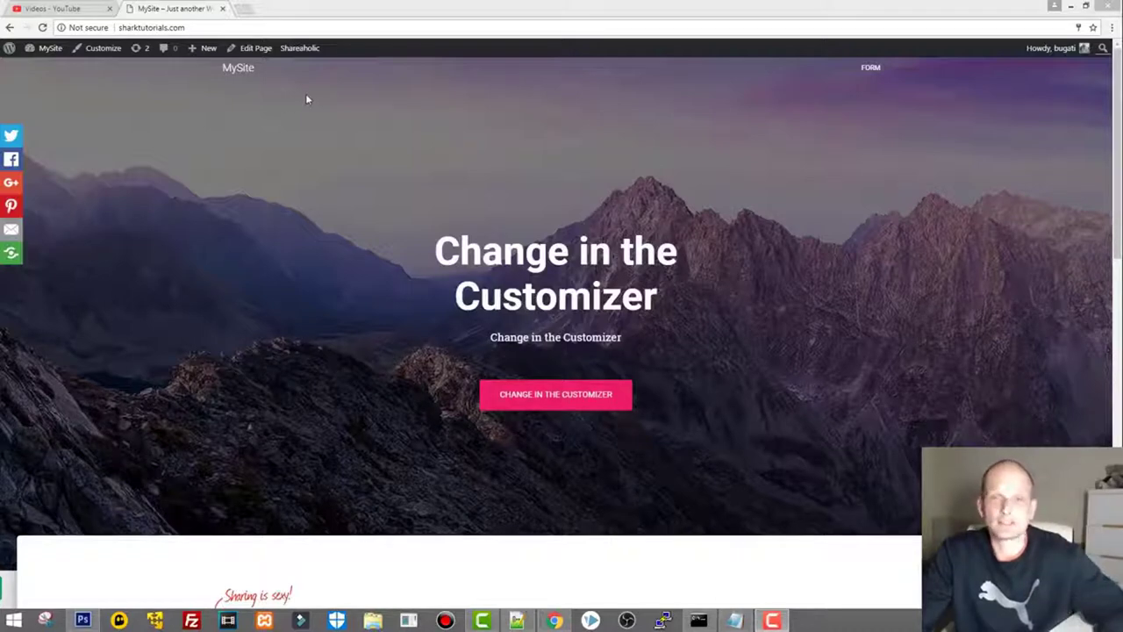
Go to the site's admin dashboard and open the page for adding new plugins.
mouse_move(44, 48)
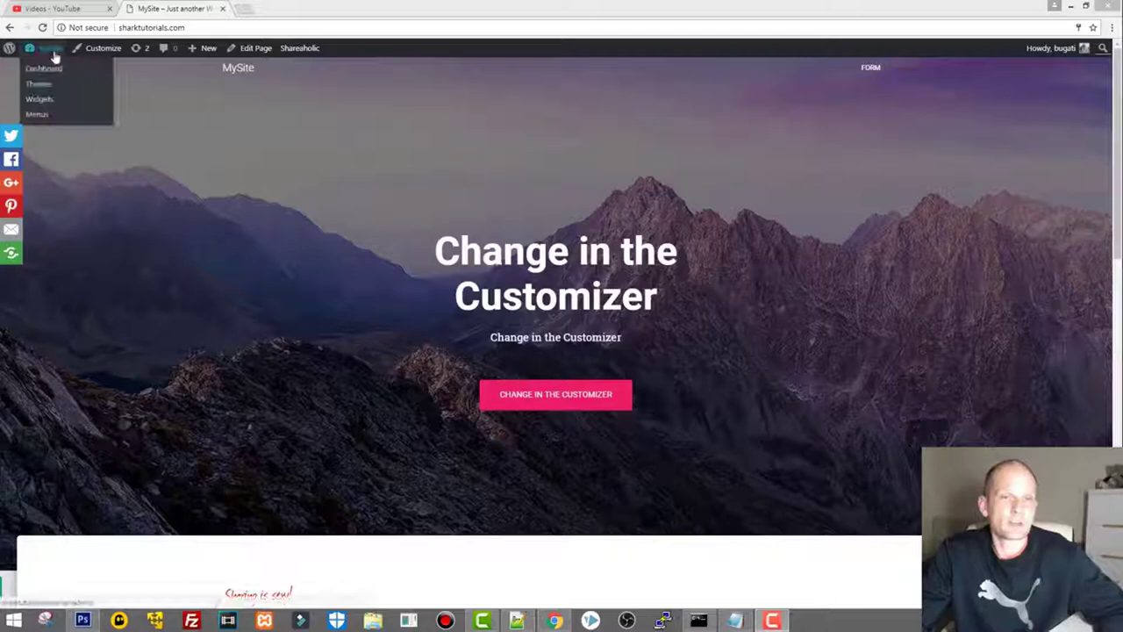
click(48, 70)
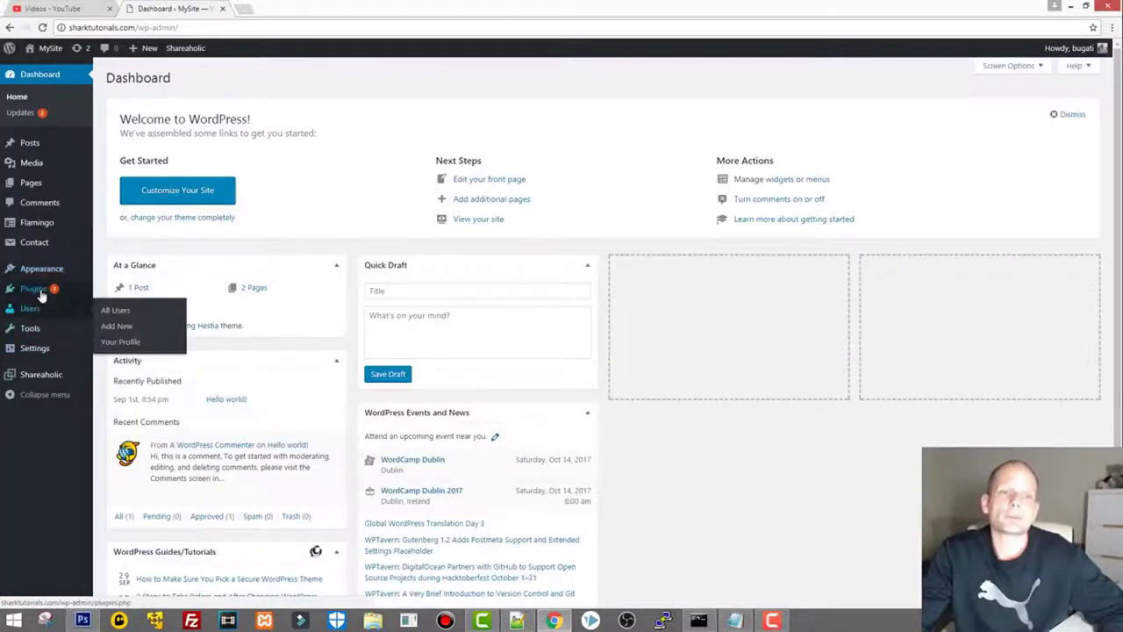
click(164, 297)
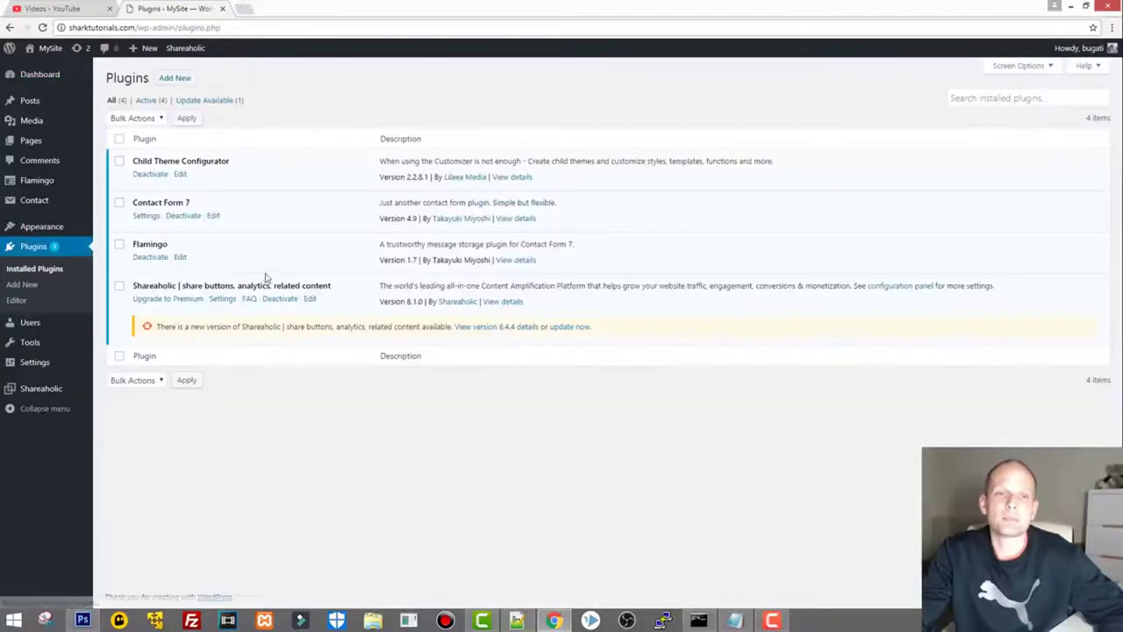
click(175, 77)
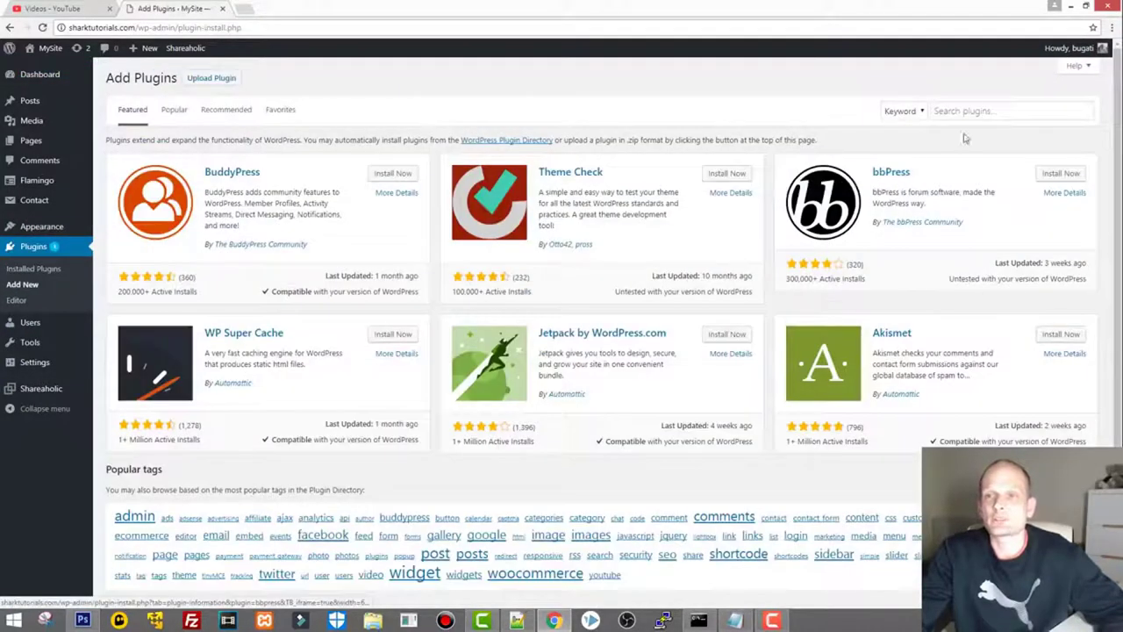
Search the plugin directory for "beaver page builder", then install and activate WordPress Page Builder – Beaver Builder.
click(977, 108)
text(bb)
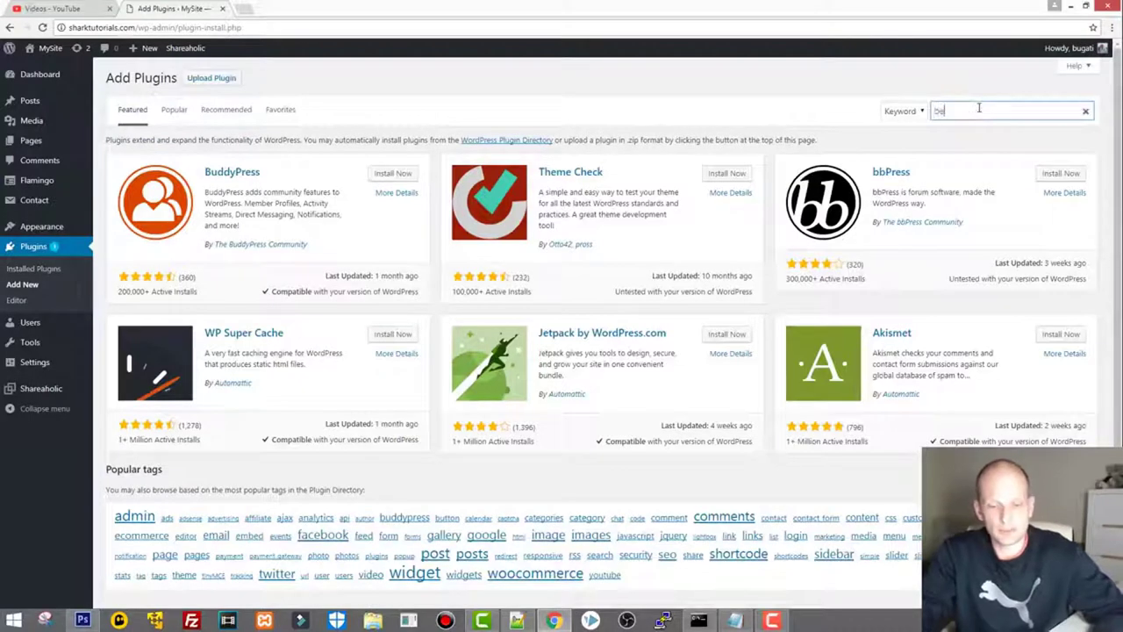
text(aver page builder)
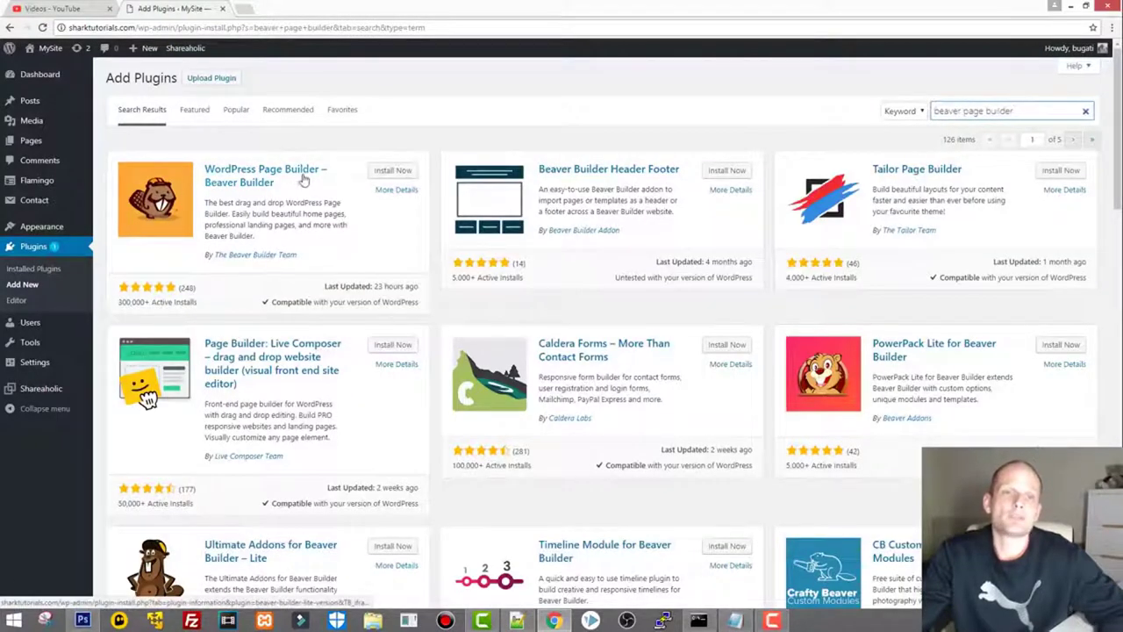
click(394, 173)
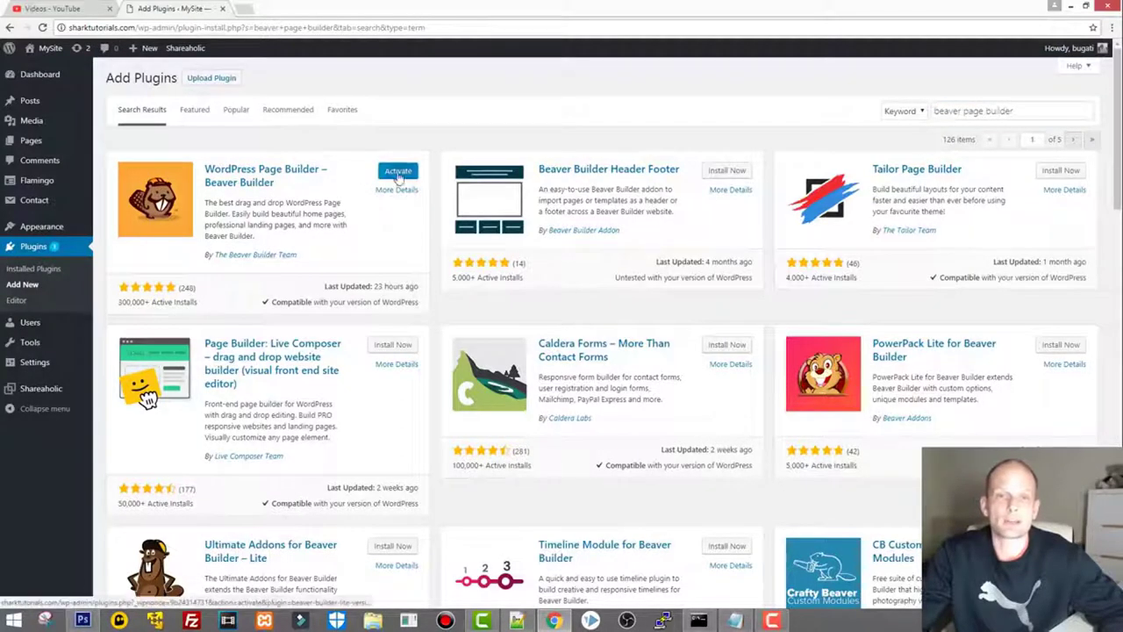
click(398, 172)
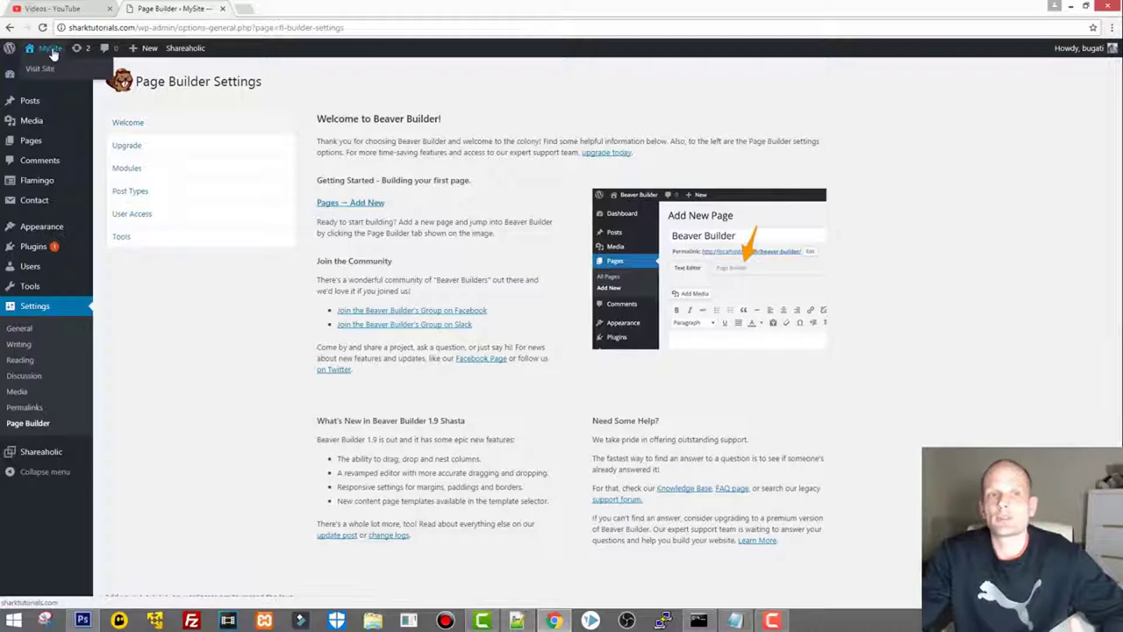
Visit the live site and open its Form page.
click(40, 68)
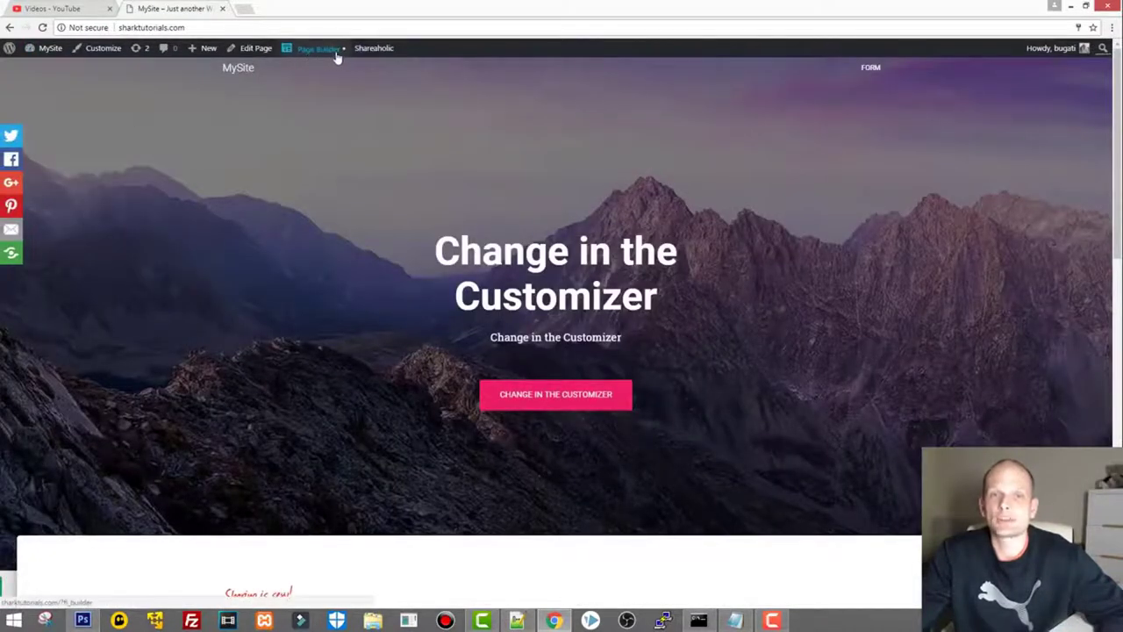
mouse_move(1048, 51)
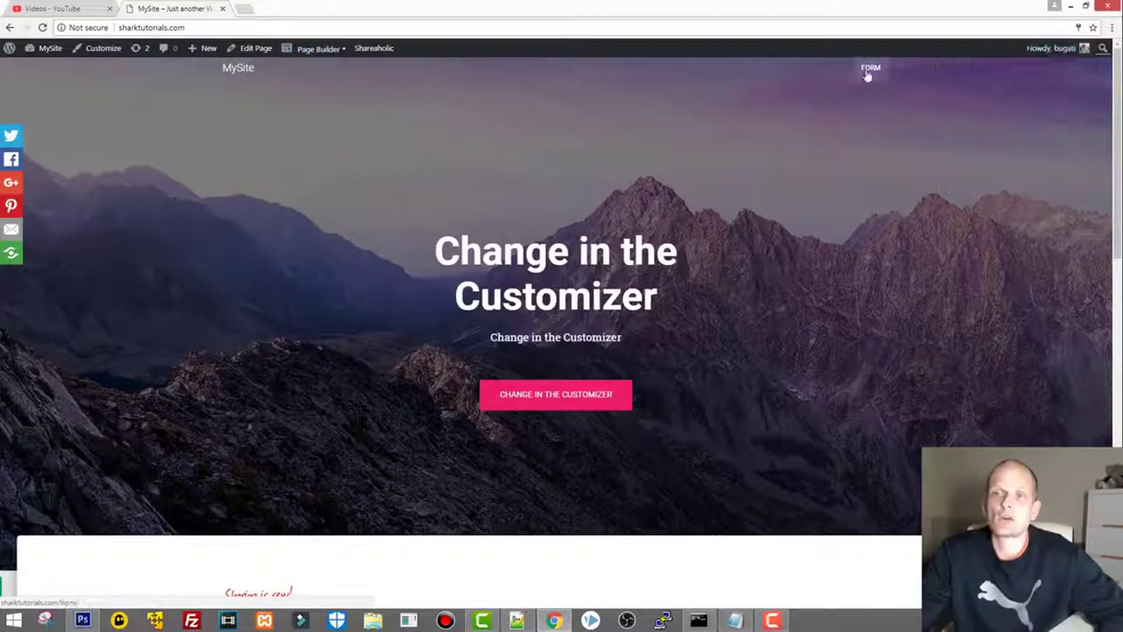
click(871, 70)
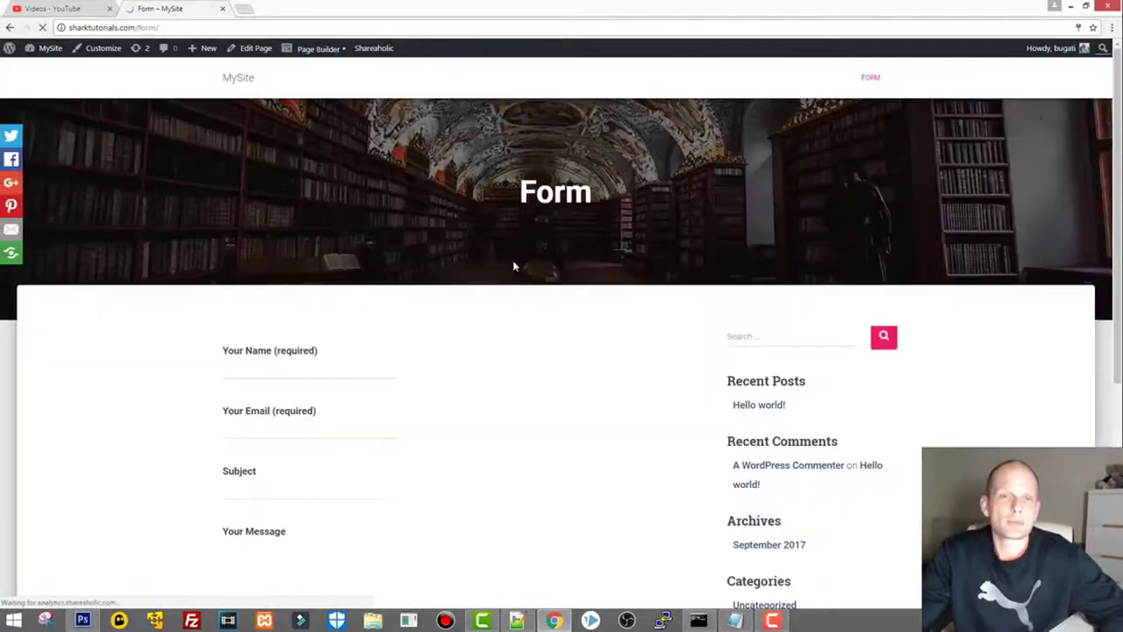
Launch Page Builder on the Form page and decline the introductory tour.
scroll(479, 299, down, 3)
scroll(472, 310, up, 3)
scroll(466, 316, down, 2)
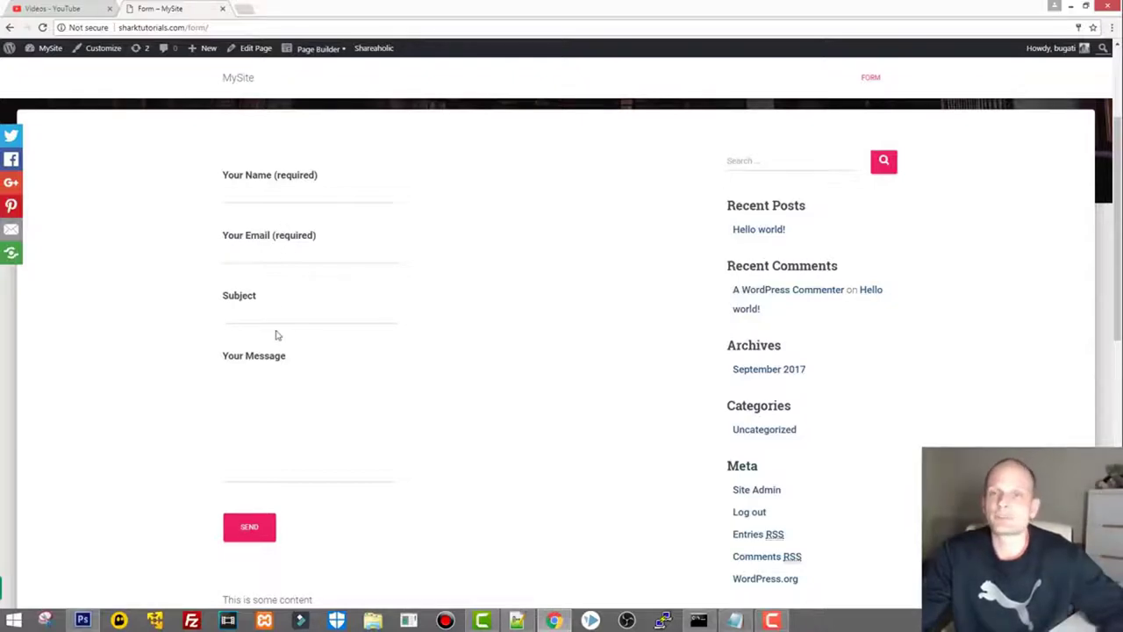
scroll(254, 351, up, 3)
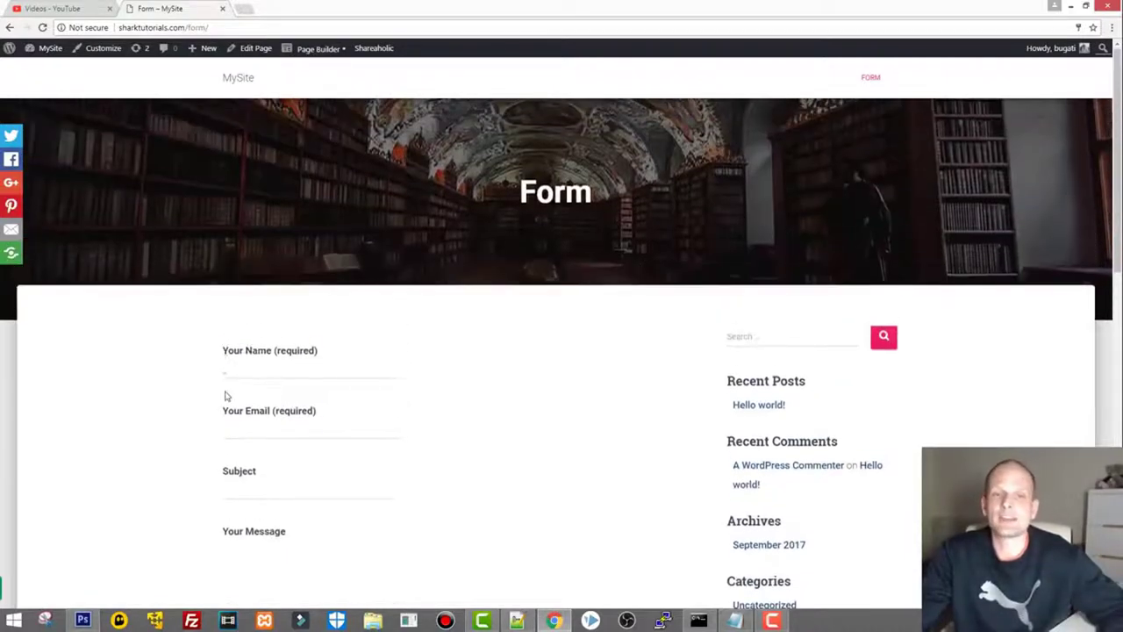
drag(225, 396, 281, 562)
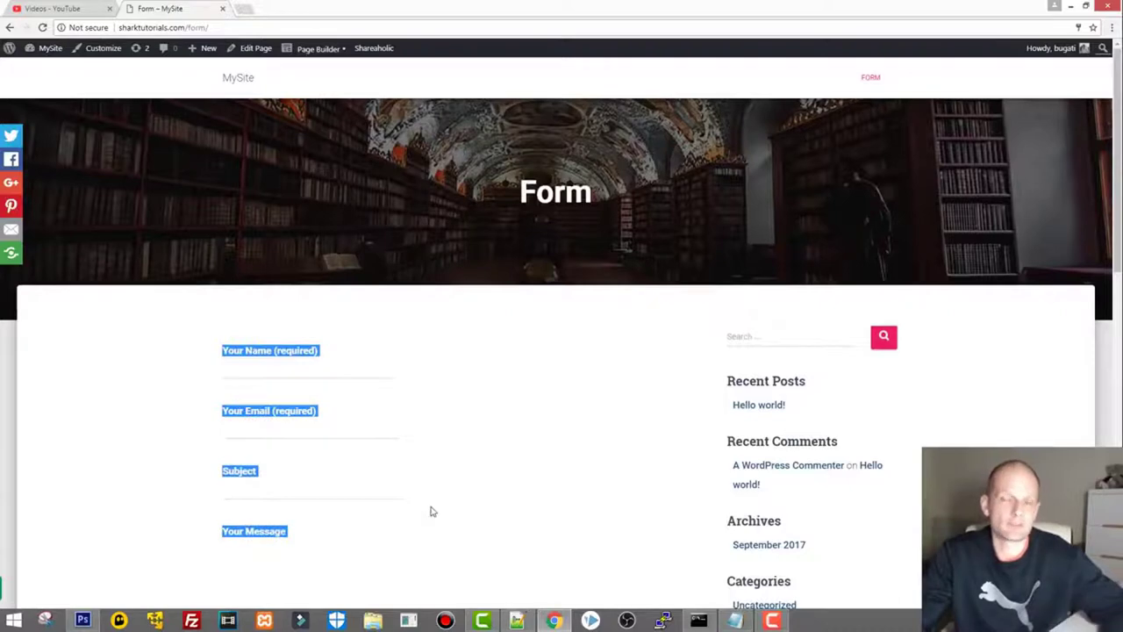
scroll(430, 509, down, 2)
scroll(430, 509, up, 2)
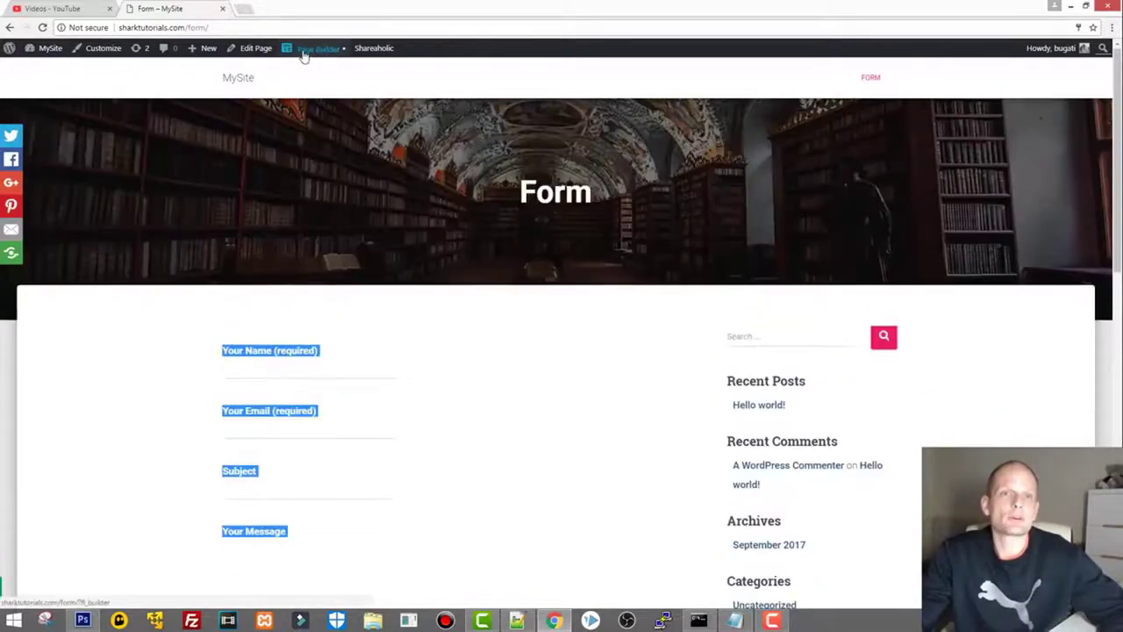
click(323, 51)
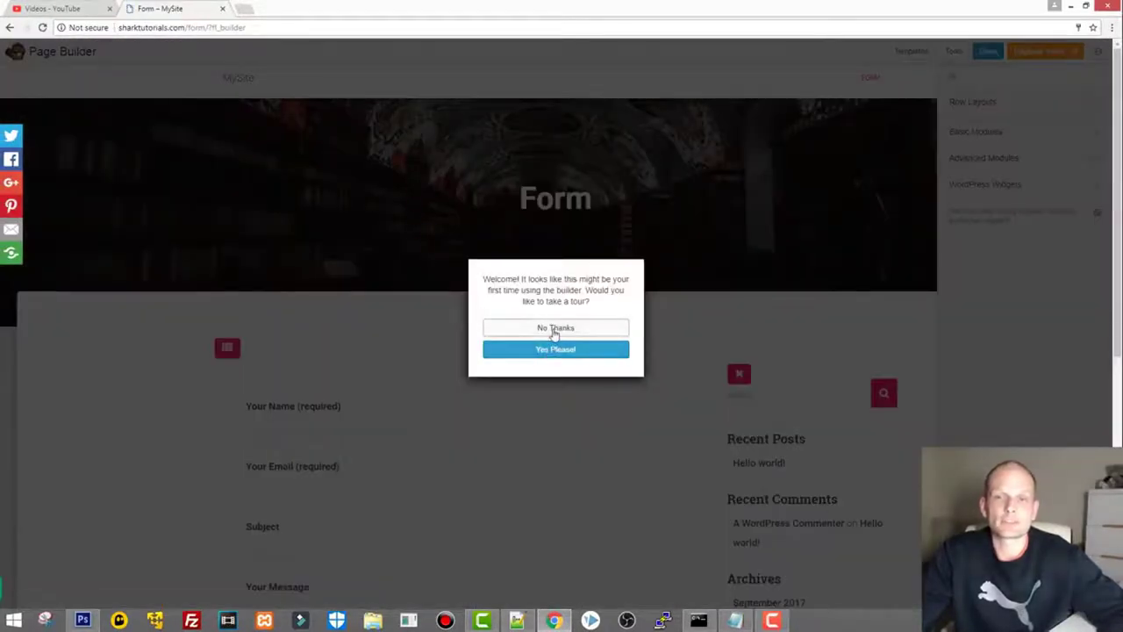
click(555, 327)
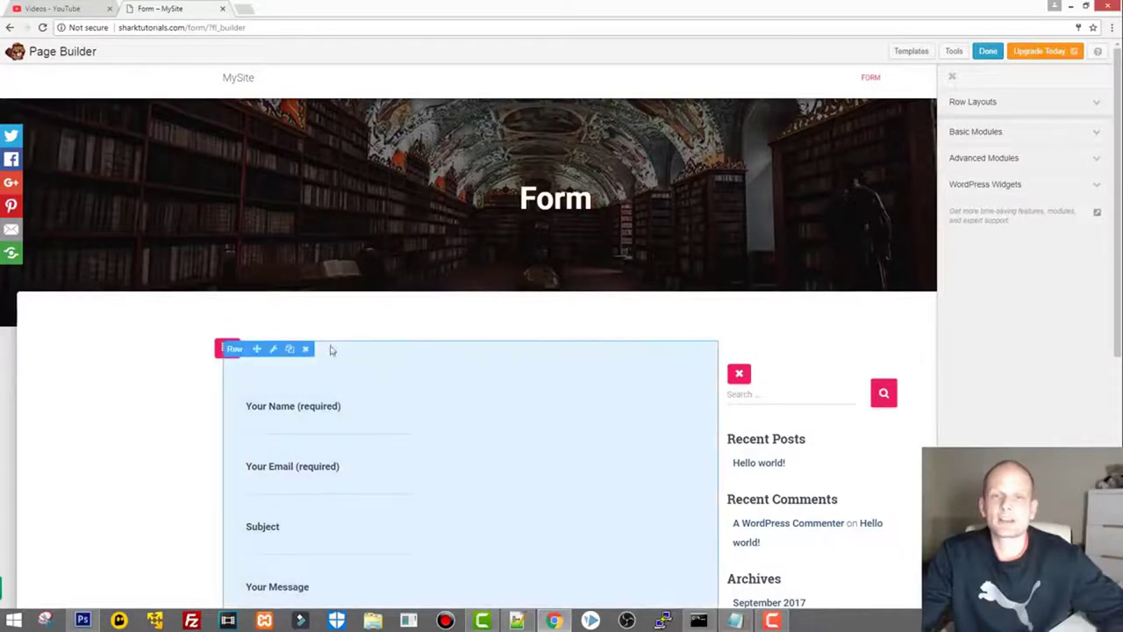
Finish editing the Form page in Page Builder by publishing its changes.
scroll(233, 323, down, 2)
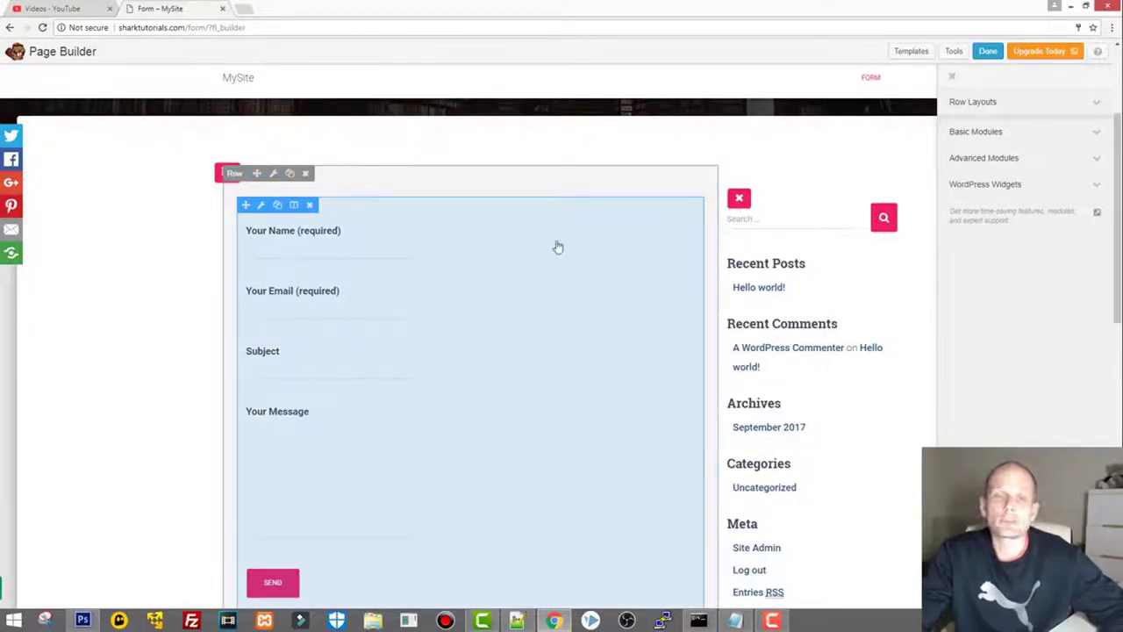
scroll(450, 266, up, 2)
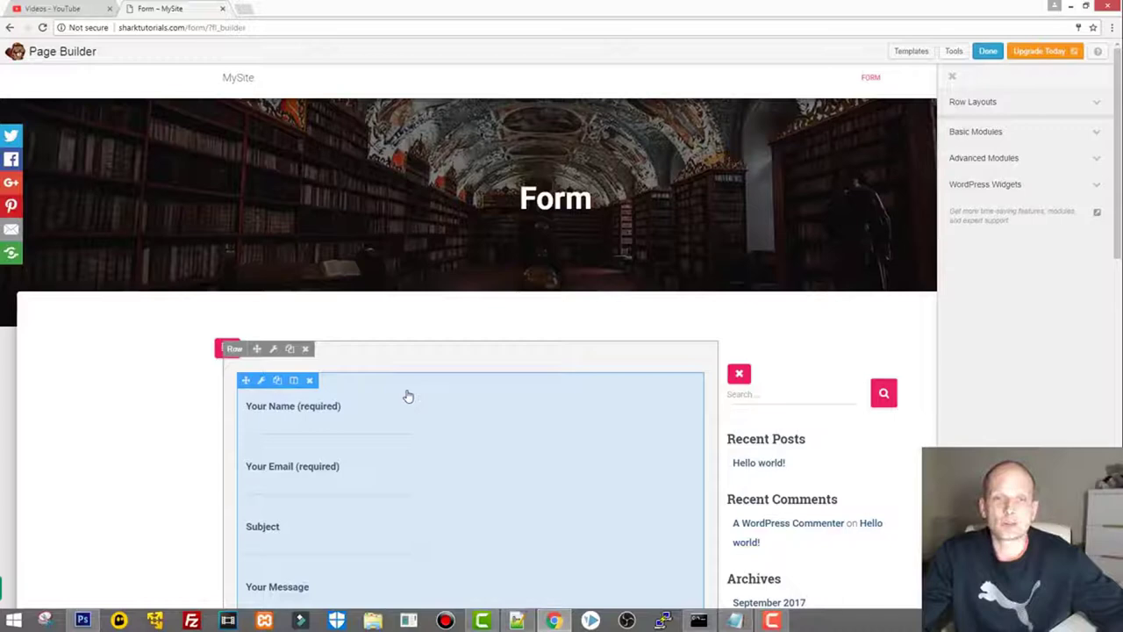
scroll(386, 376, down, 2)
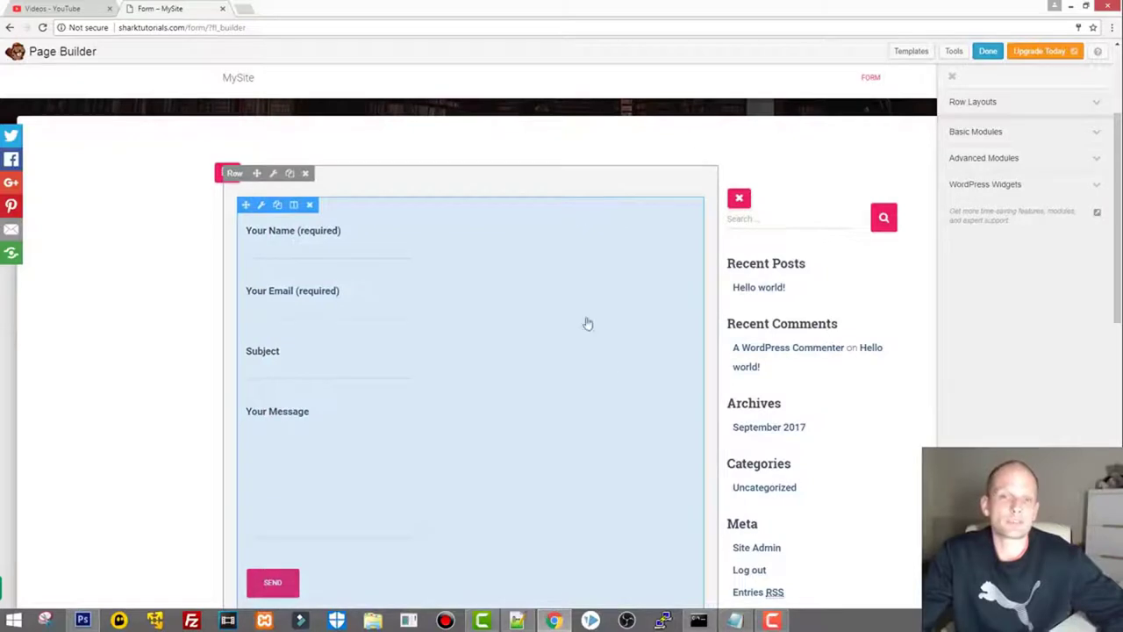
scroll(561, 321, up, 1)
scroll(550, 321, up, 1)
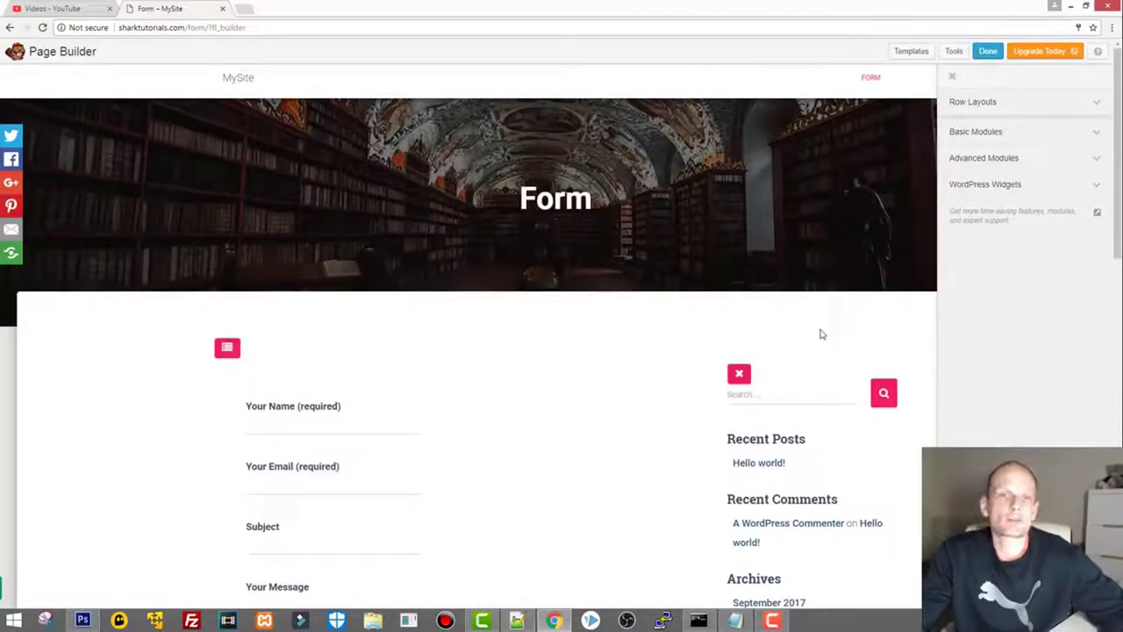
scroll(798, 358, down, 2)
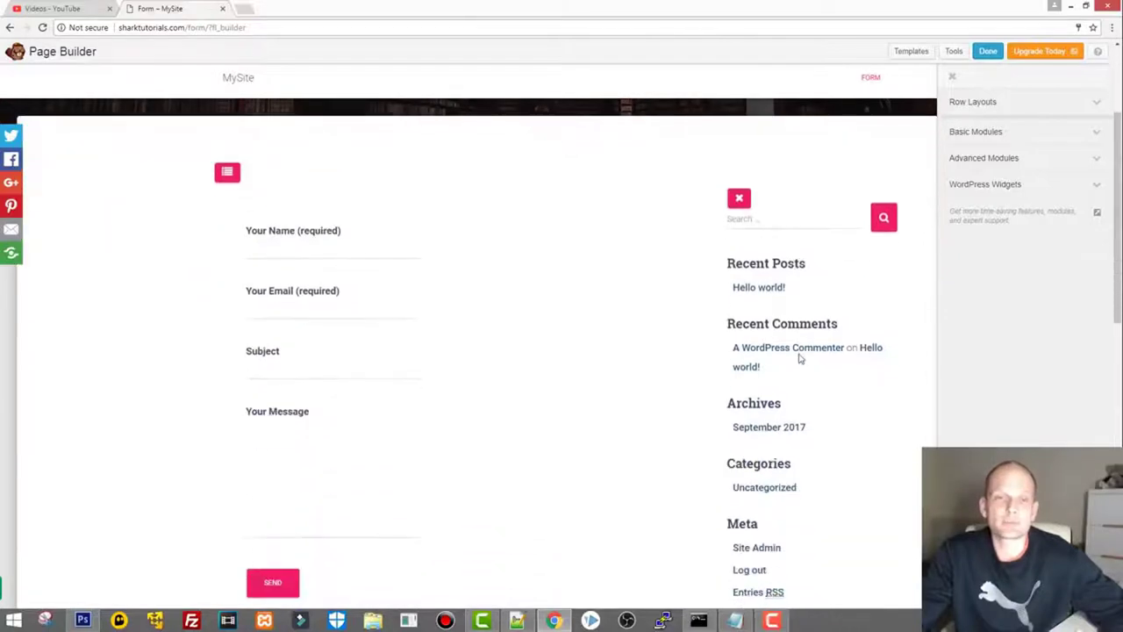
scroll(798, 358, up, 2)
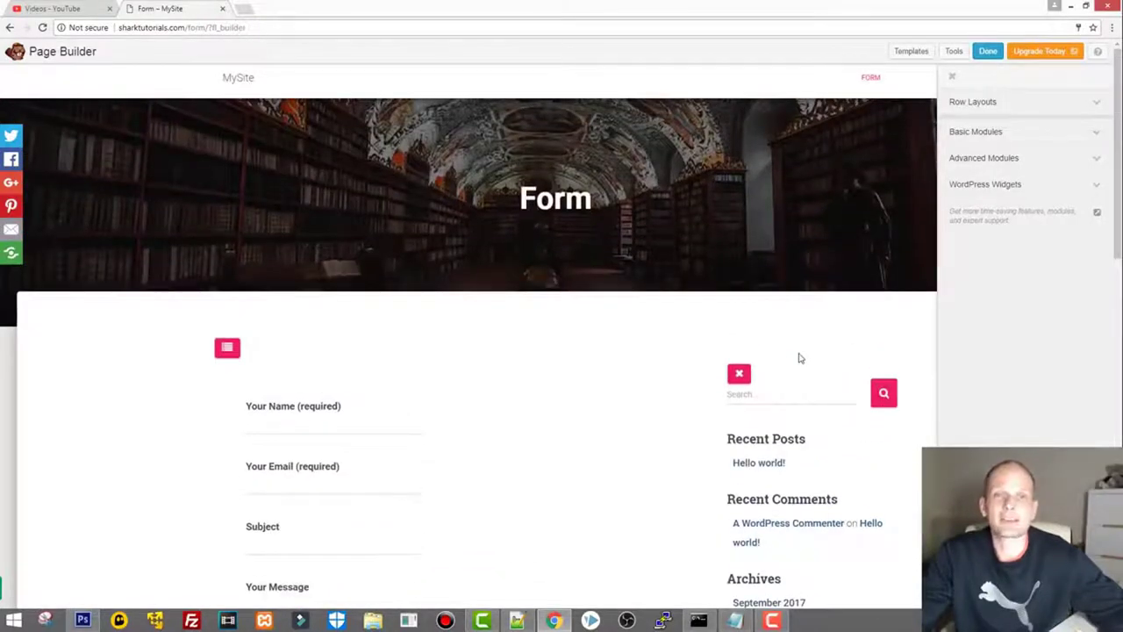
click(985, 53)
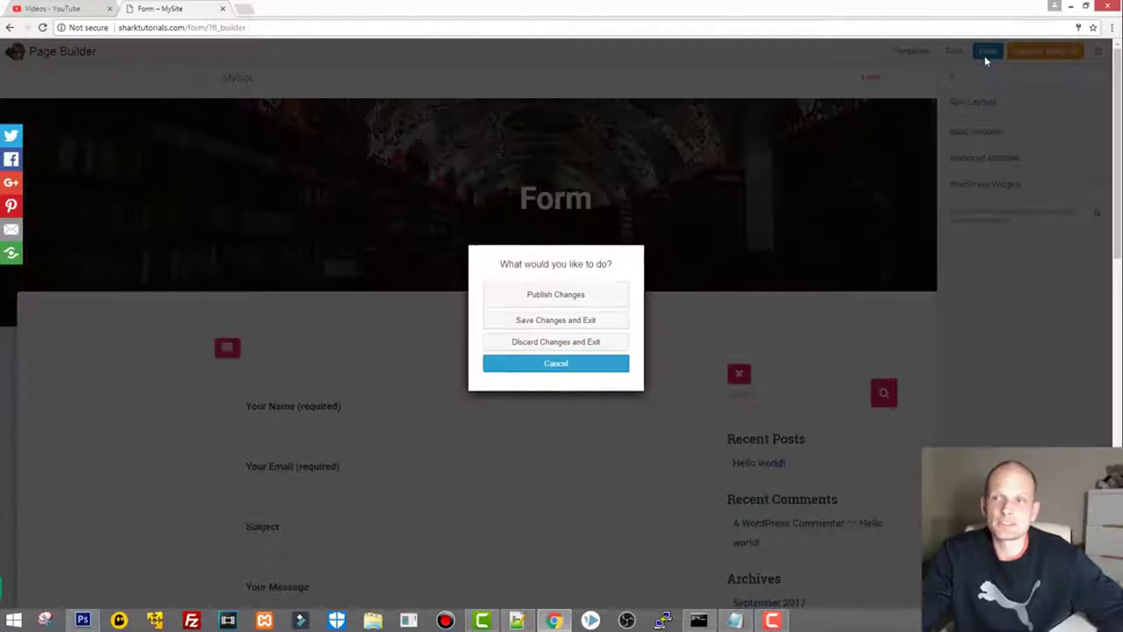
click(575, 296)
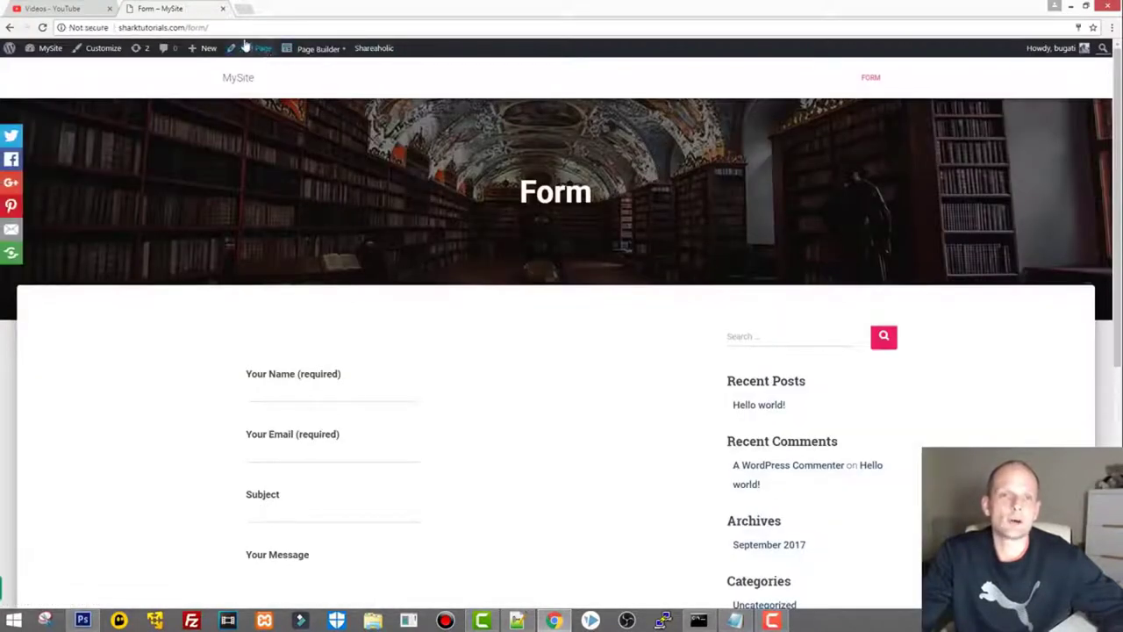
Edit the Form page to use the Page Builder Blank template and update the page.
click(252, 51)
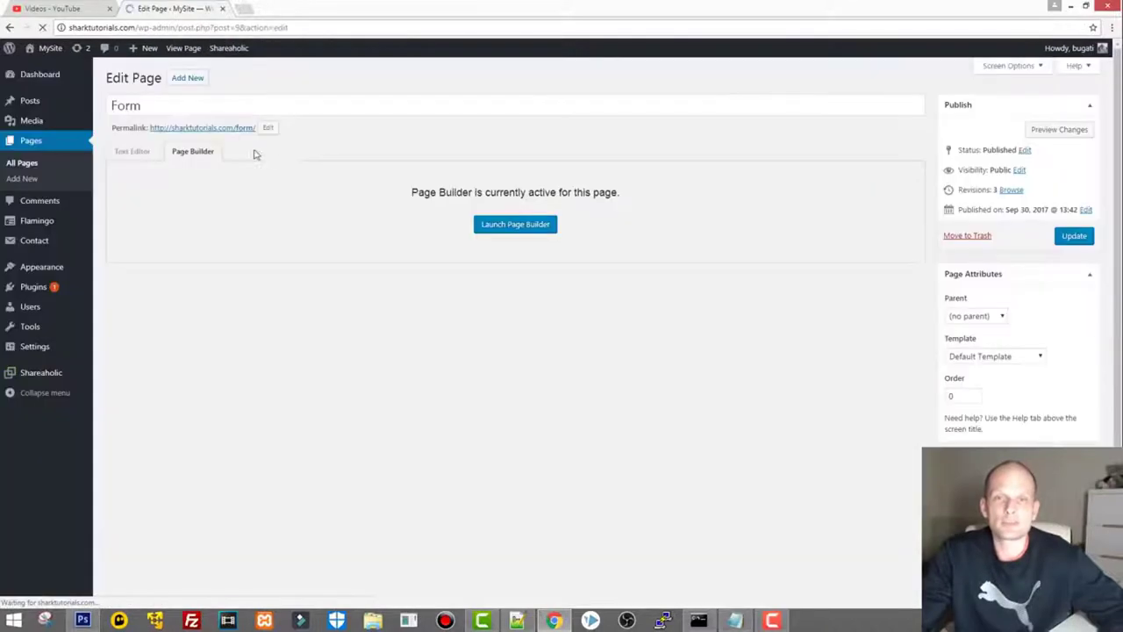
scroll(848, 364, down, 1)
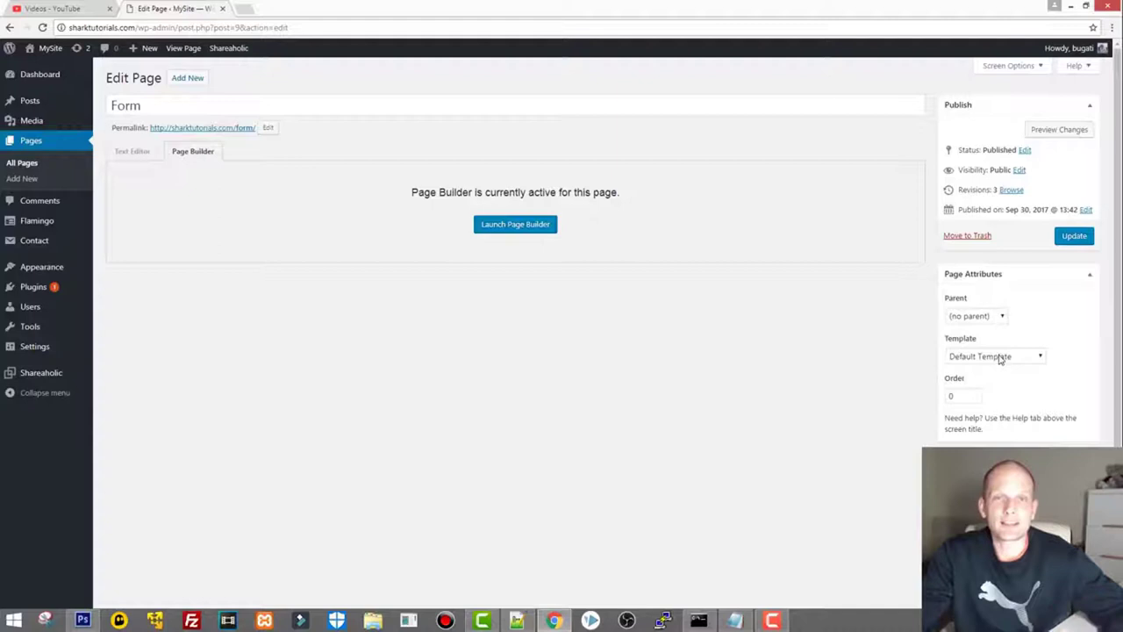
click(1000, 357)
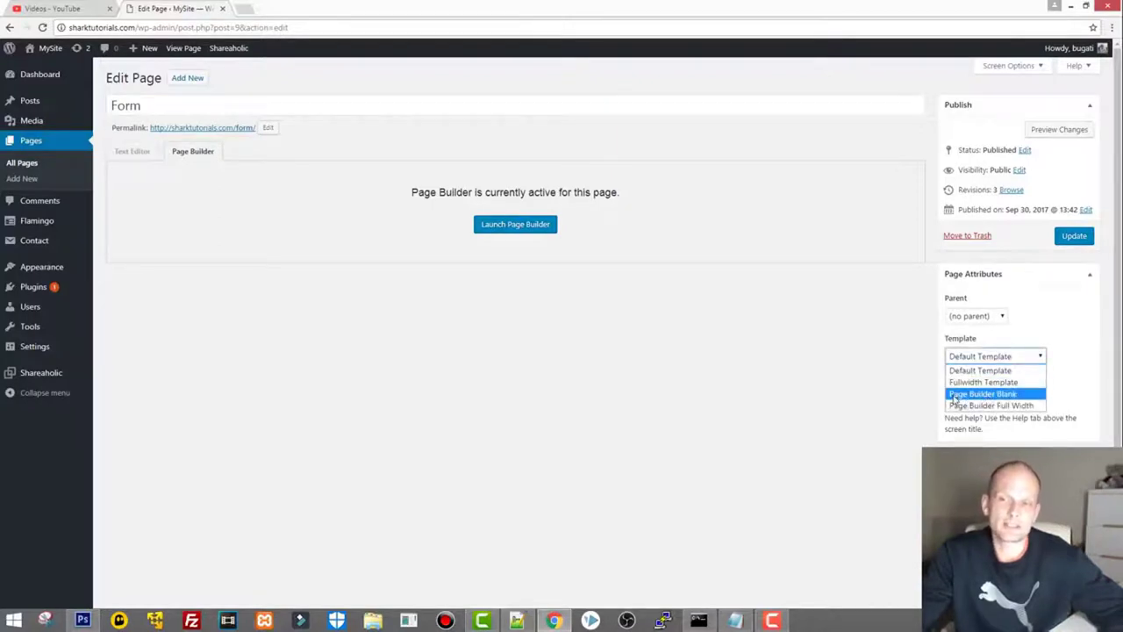
click(992, 401)
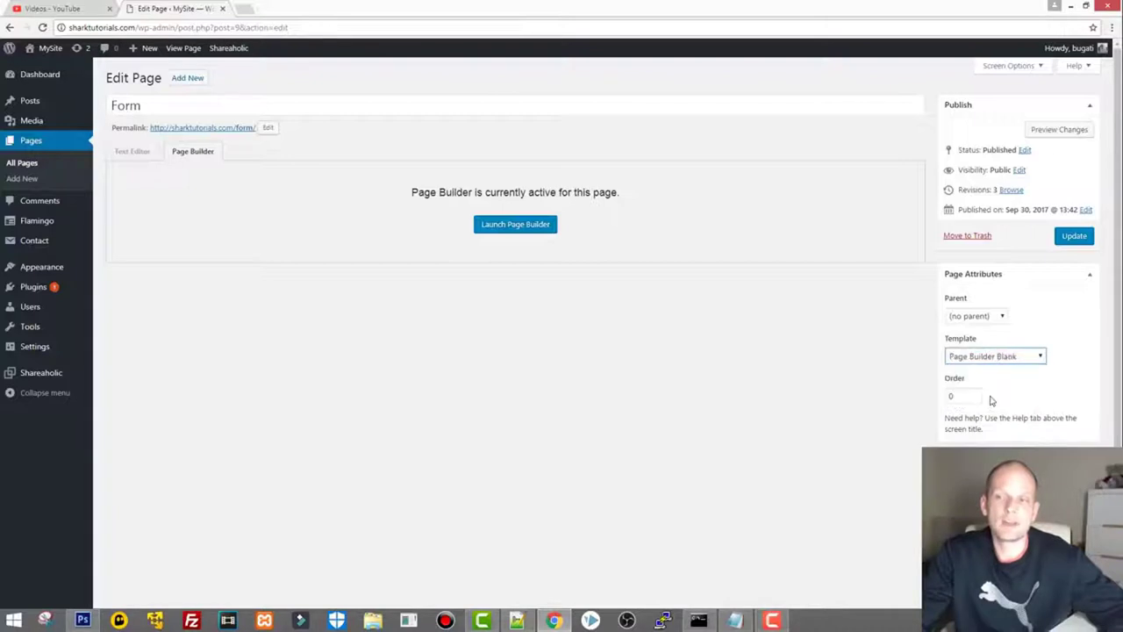
click(1074, 235)
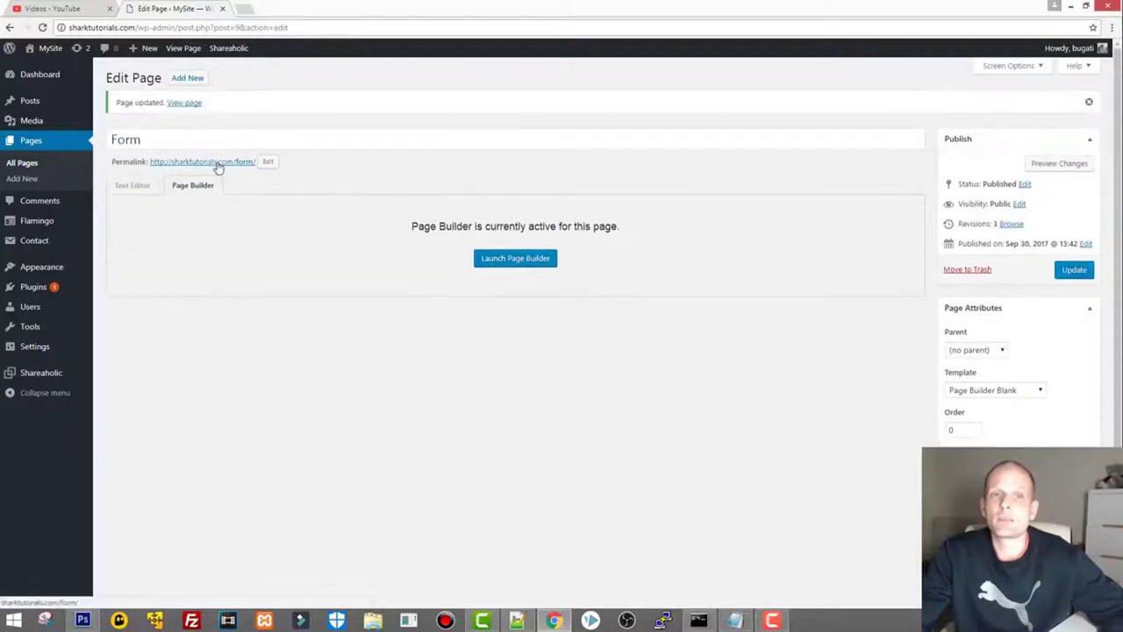
View the published Form page and examine its layout under the blank template from the form down to the related content.
click(219, 167)
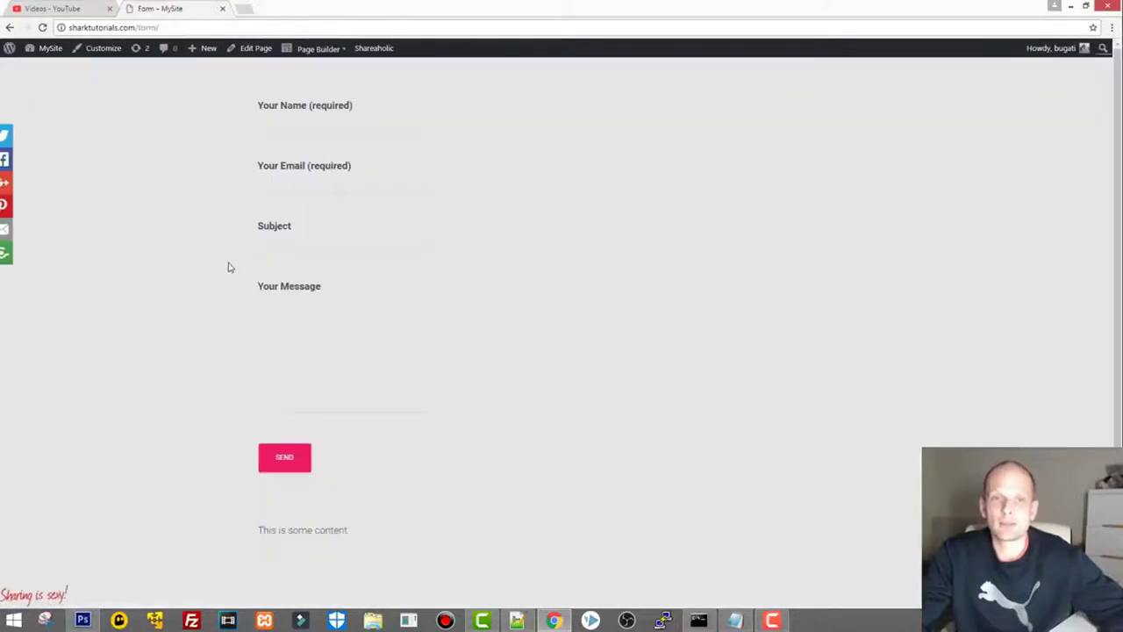
scroll(230, 266, down, 3)
scroll(234, 264, down, 5)
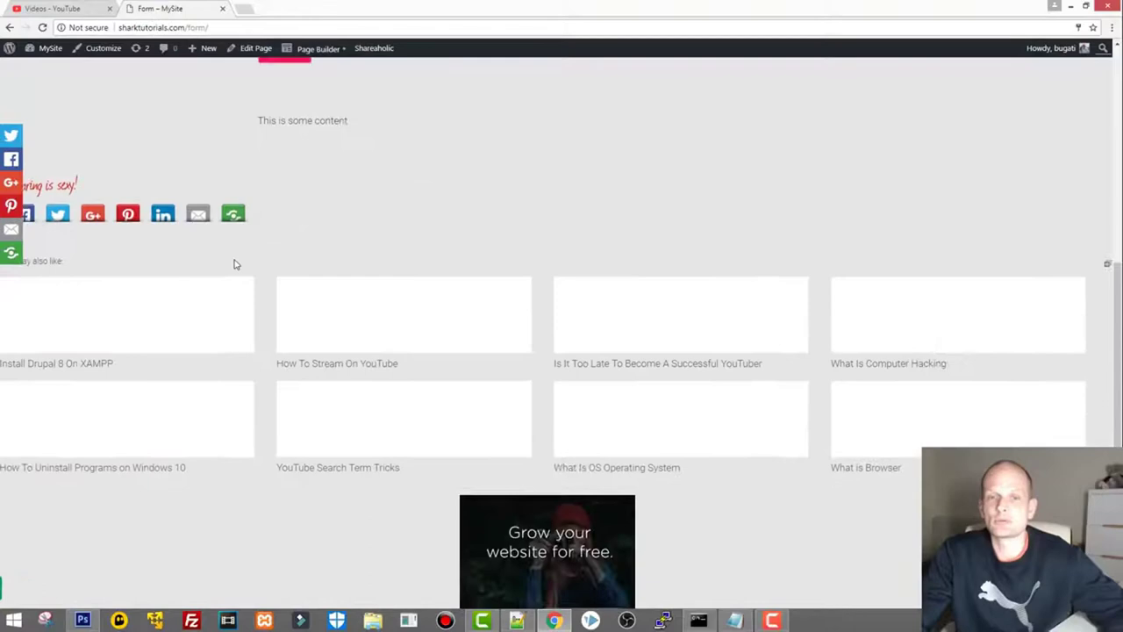
scroll(235, 263, down, 1)
scroll(235, 263, up, 3)
scroll(235, 263, down, 3)
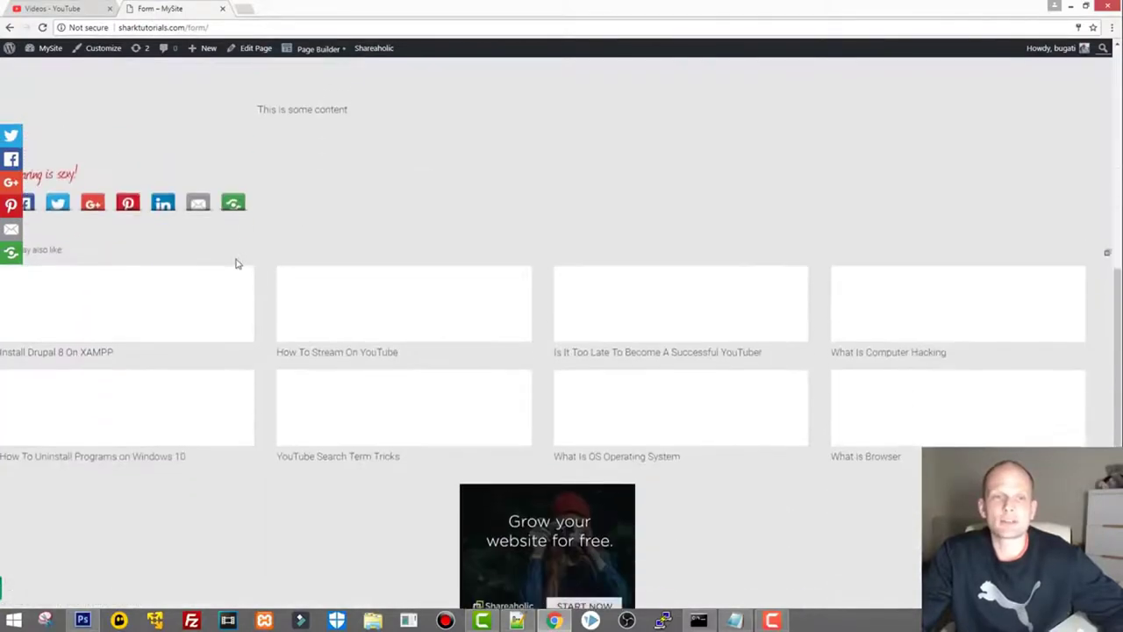
scroll(235, 263, up, 3)
scroll(236, 261, down, 3)
scroll(241, 258, up, 5)
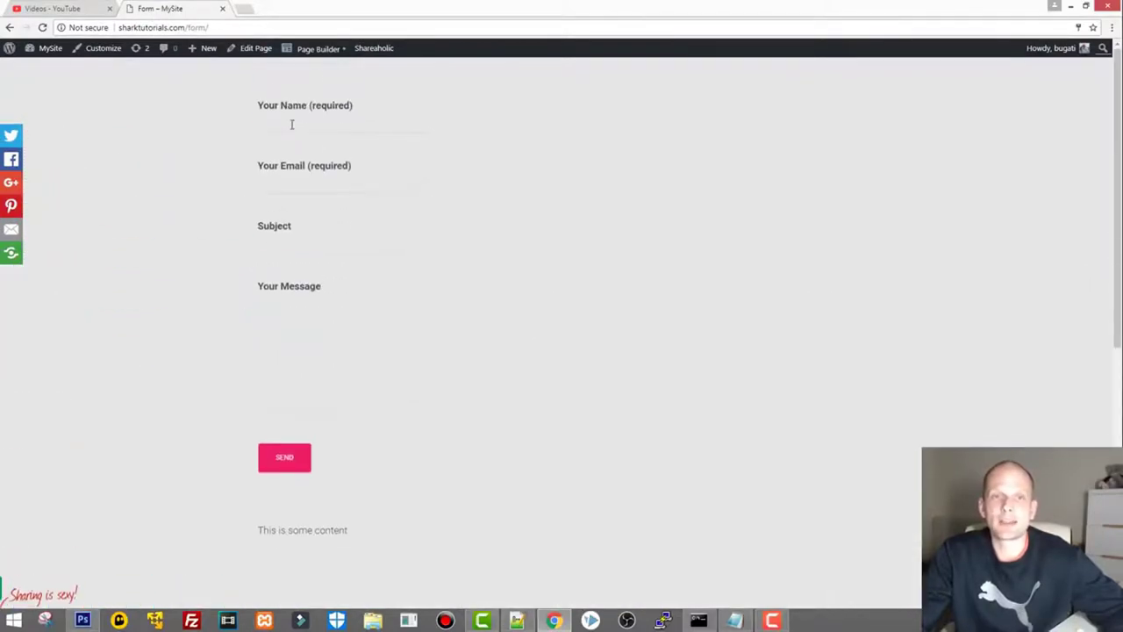
scroll(343, 300, down, 4)
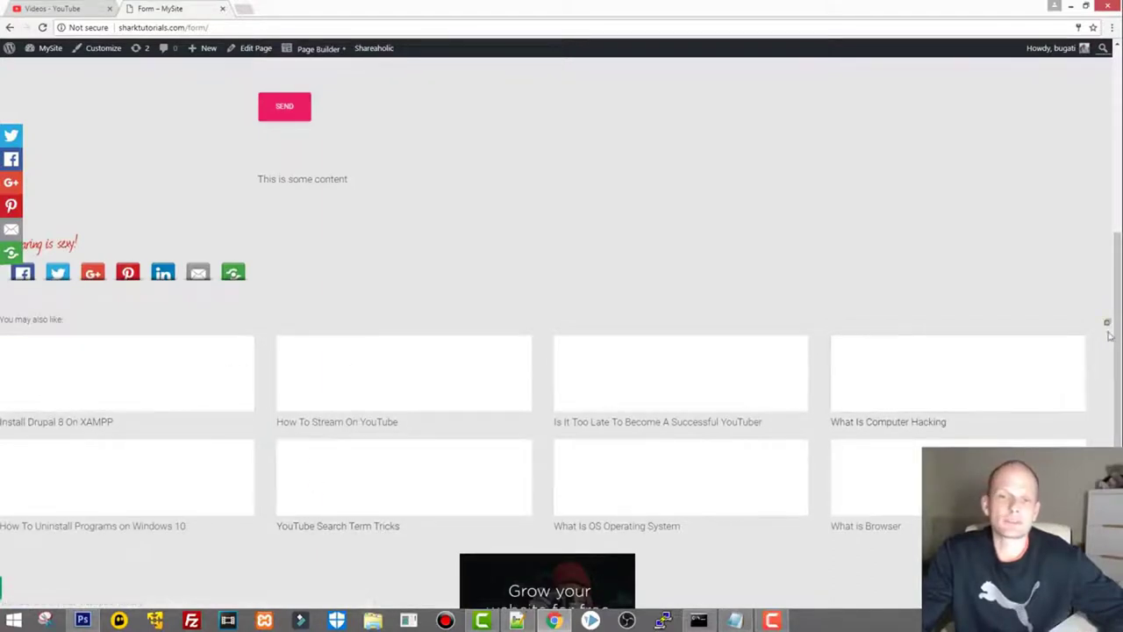
Examine the rest of the published Form page, from the form down to the related articles and advertisement.
scroll(760, 514, down, 2)
scroll(489, 494, up, 4)
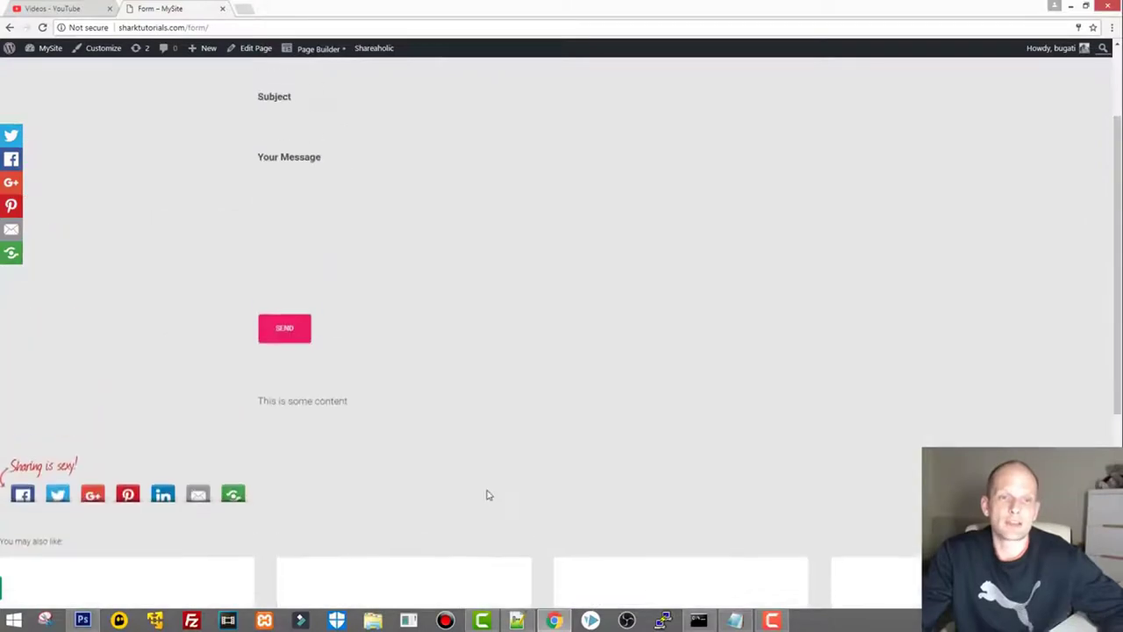
scroll(140, 438, down, 4)
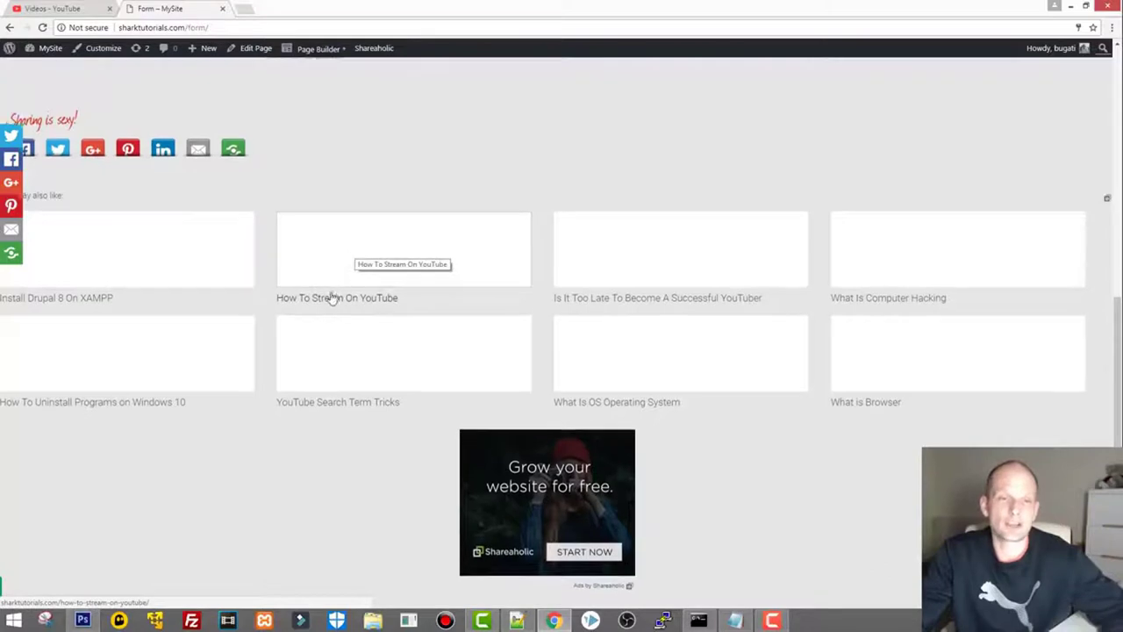
scroll(326, 319, up, 5)
scroll(277, 247, up, 1)
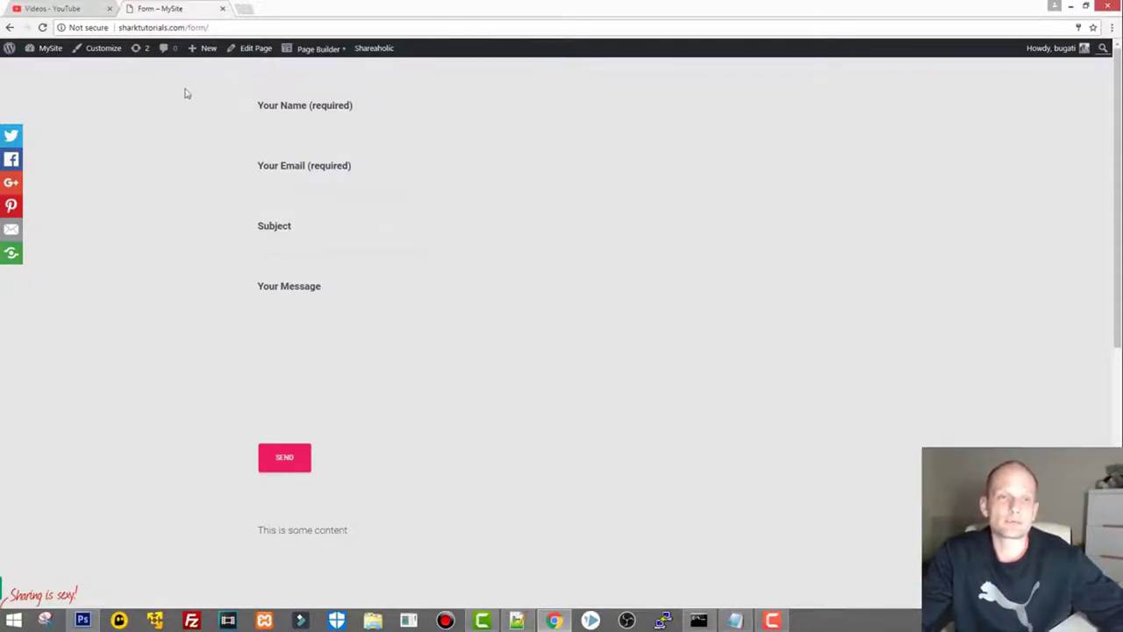
Edit the Form page to use the Page Builder Full Width template and update the page.
click(254, 48)
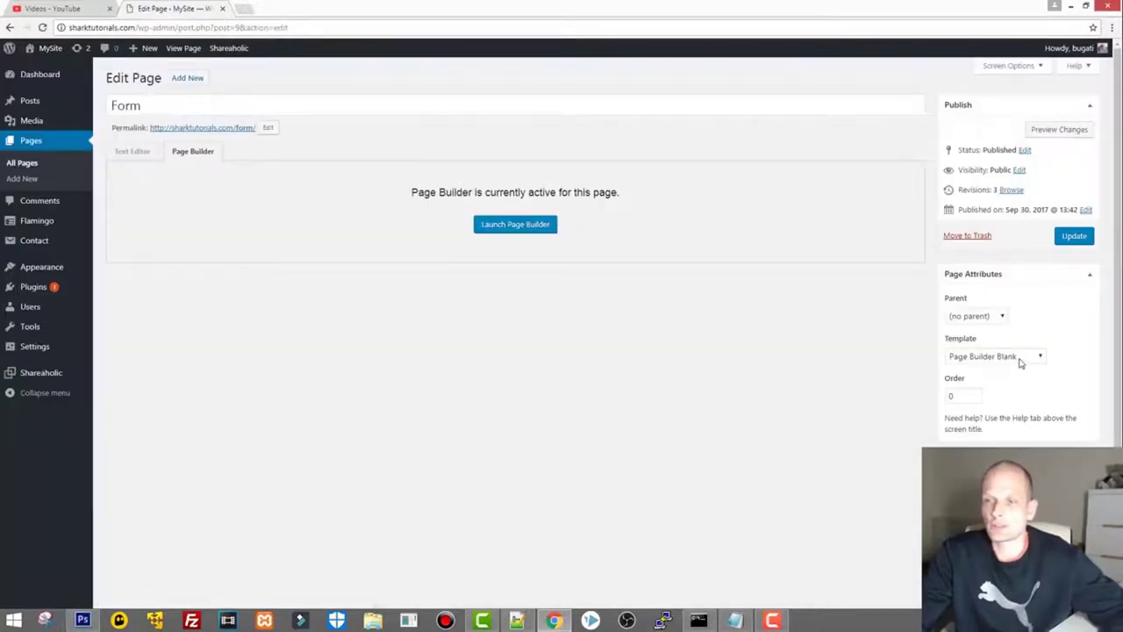
click(1021, 359)
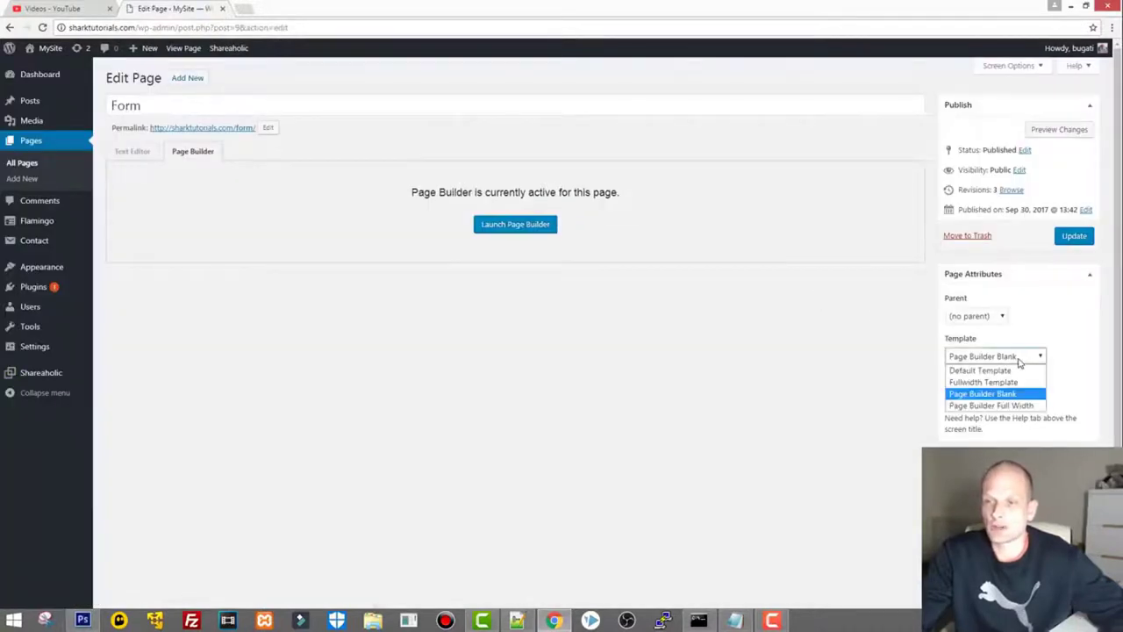
click(1004, 406)
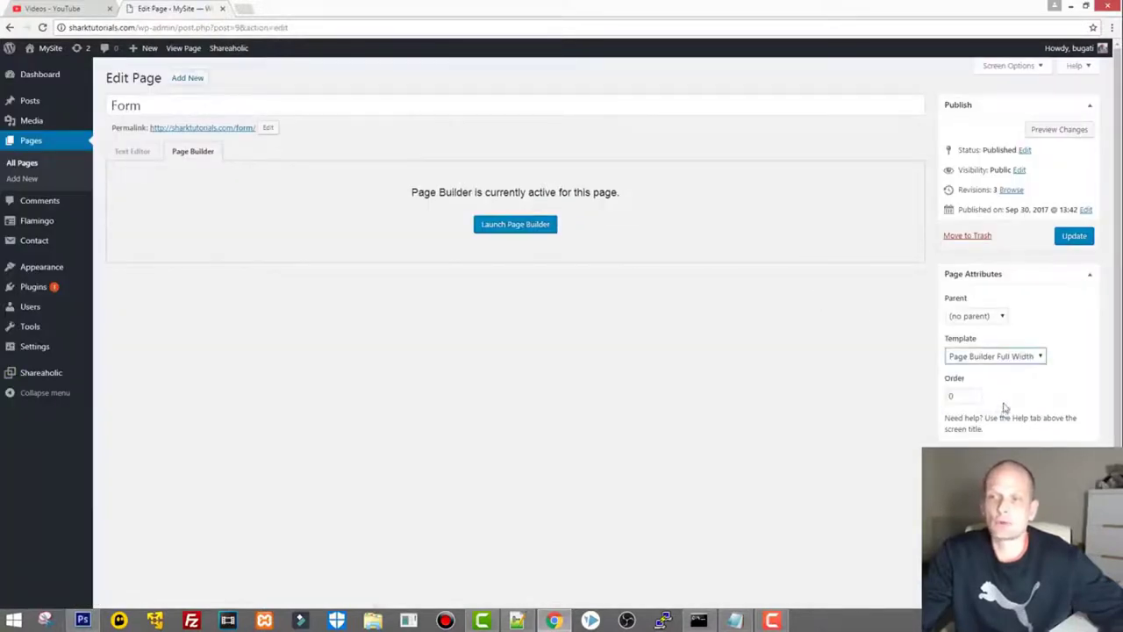
click(1074, 235)
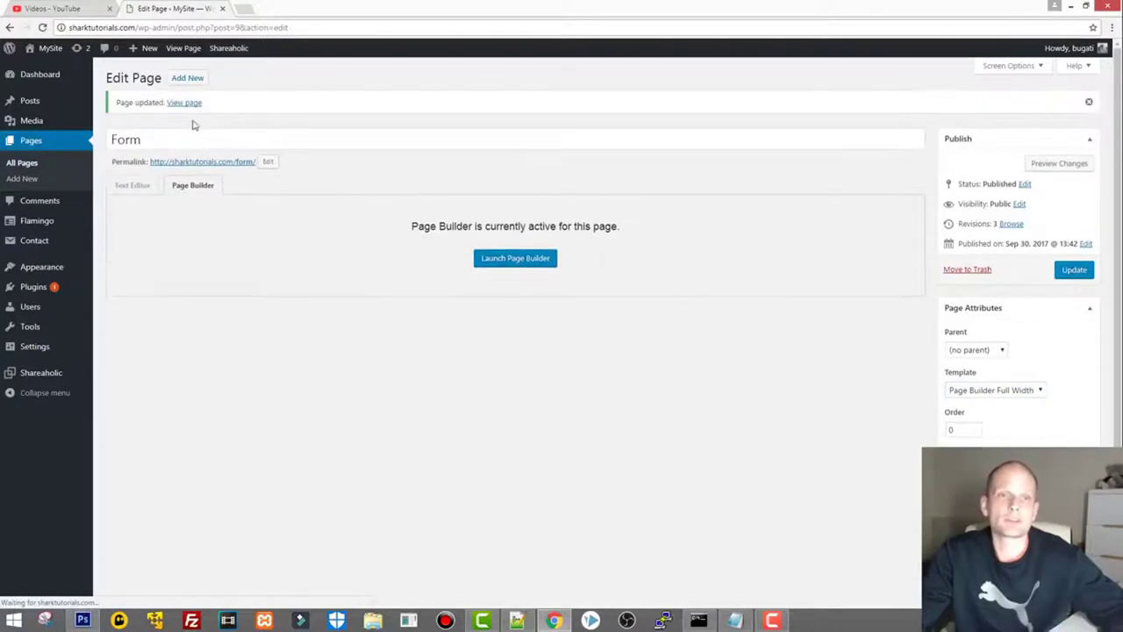
View the published Form page and examine its layout under the full-width template from header to footer.
click(203, 163)
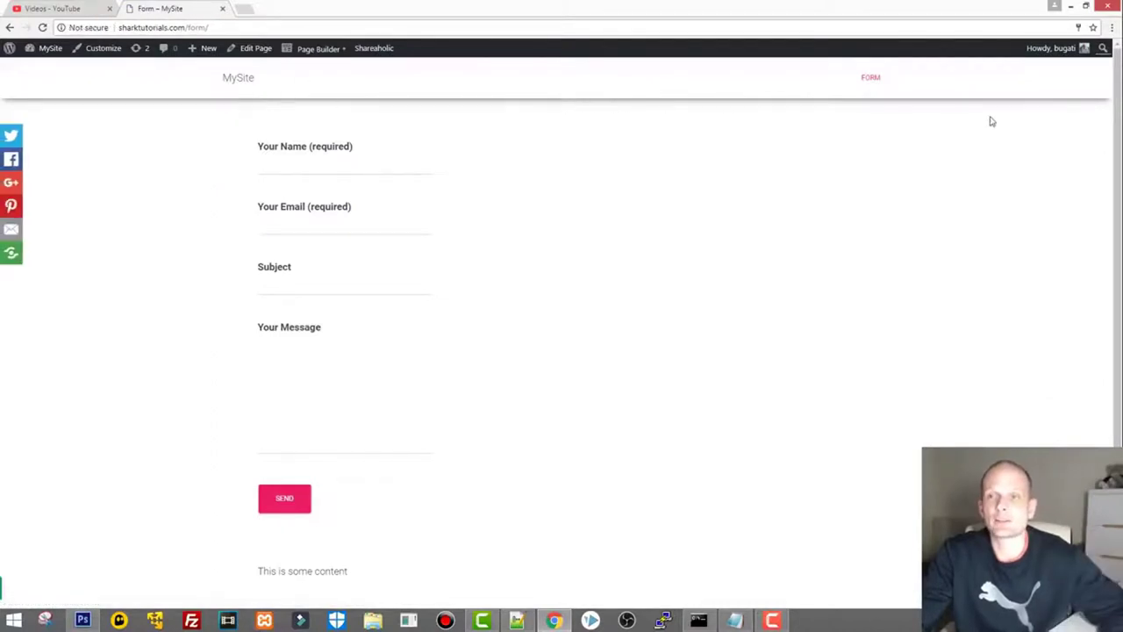
scroll(787, 175, down, 1)
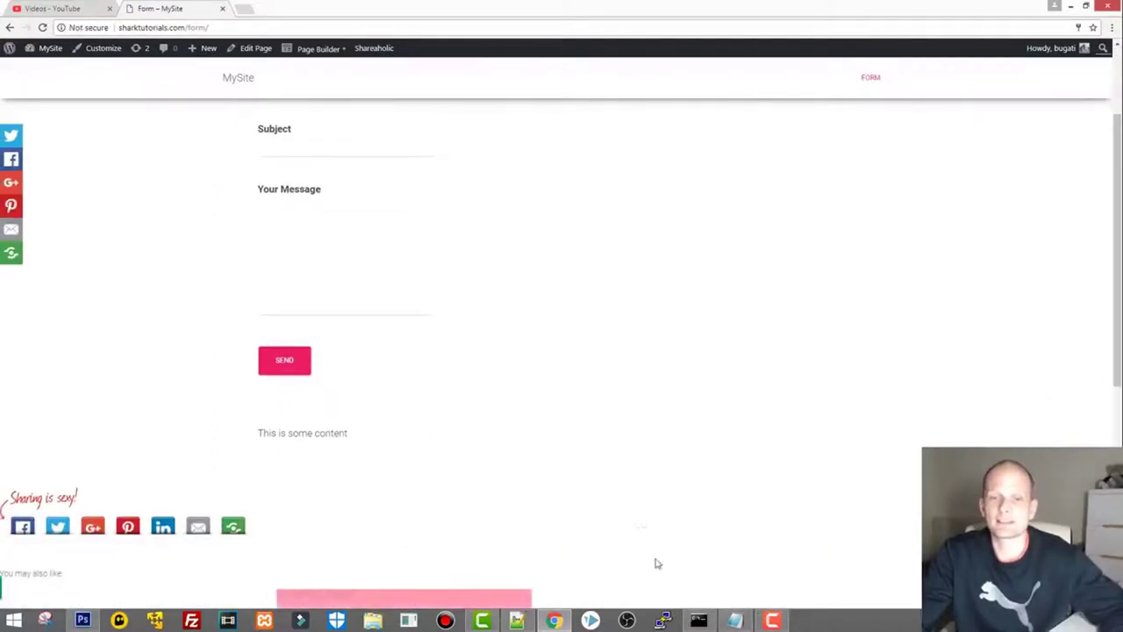
scroll(657, 563, down, 3)
scroll(711, 562, down, 2)
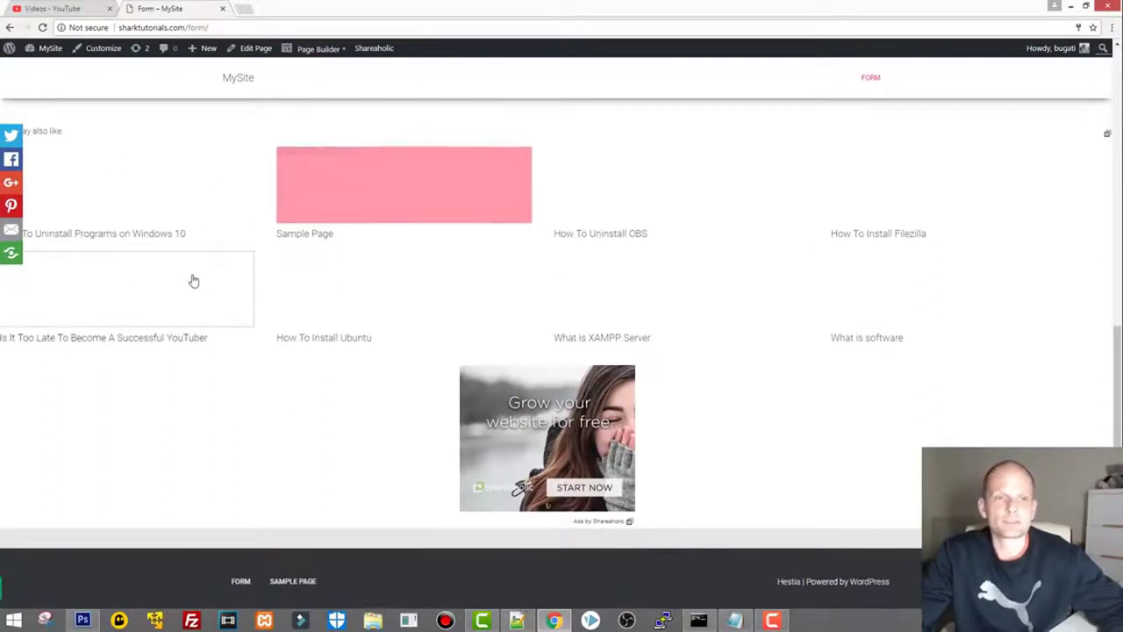
scroll(238, 215, up, 1)
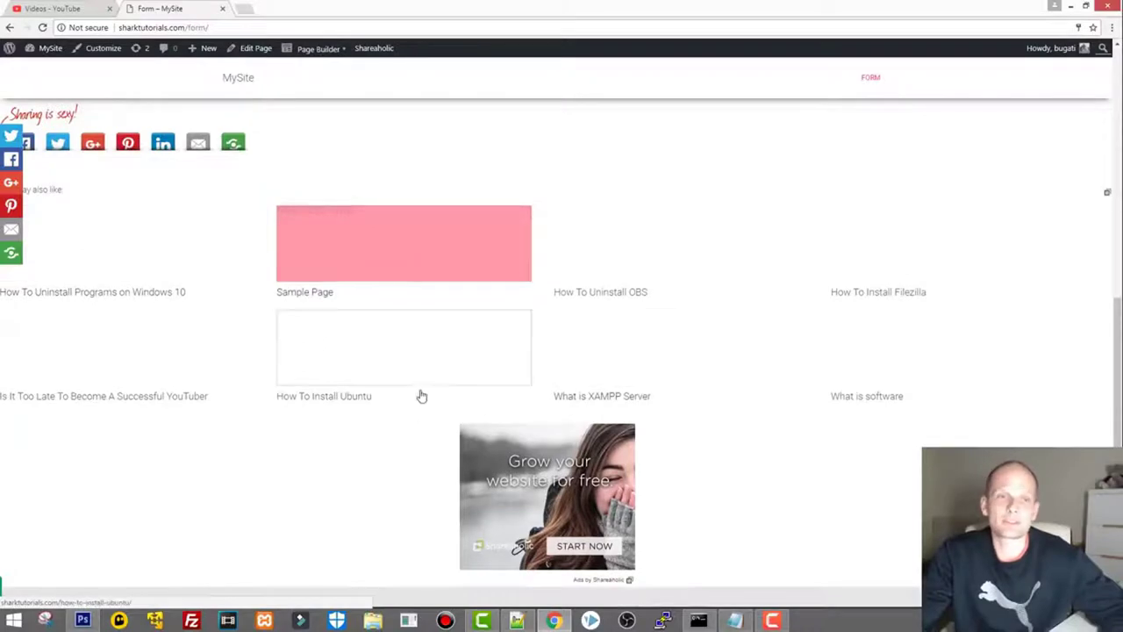
scroll(416, 366, up, 5)
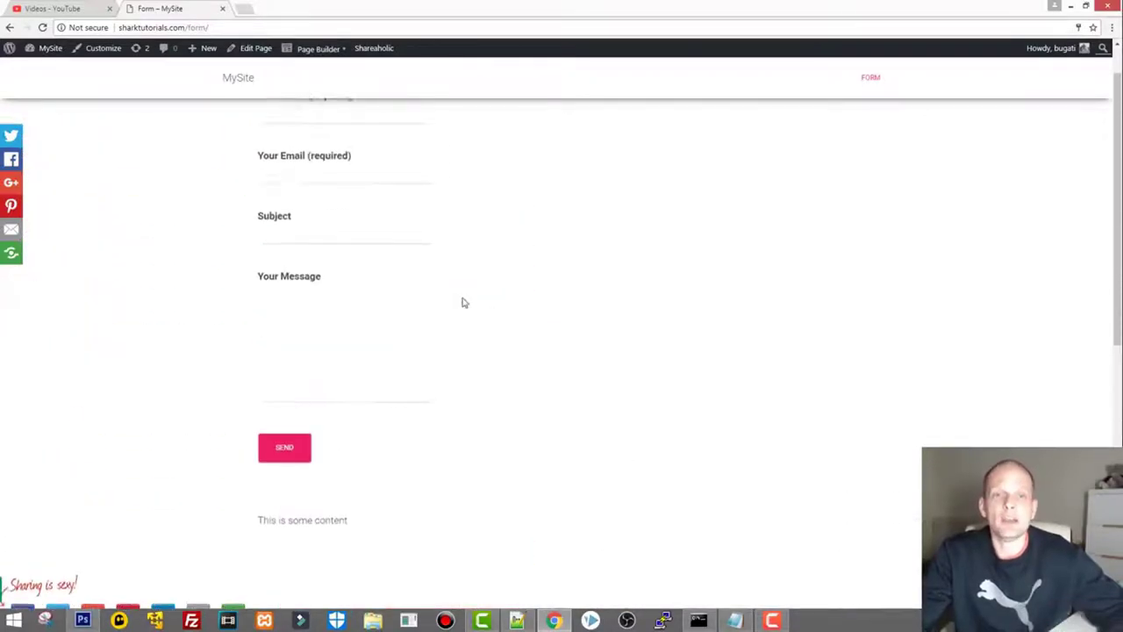
scroll(464, 303, up, 1)
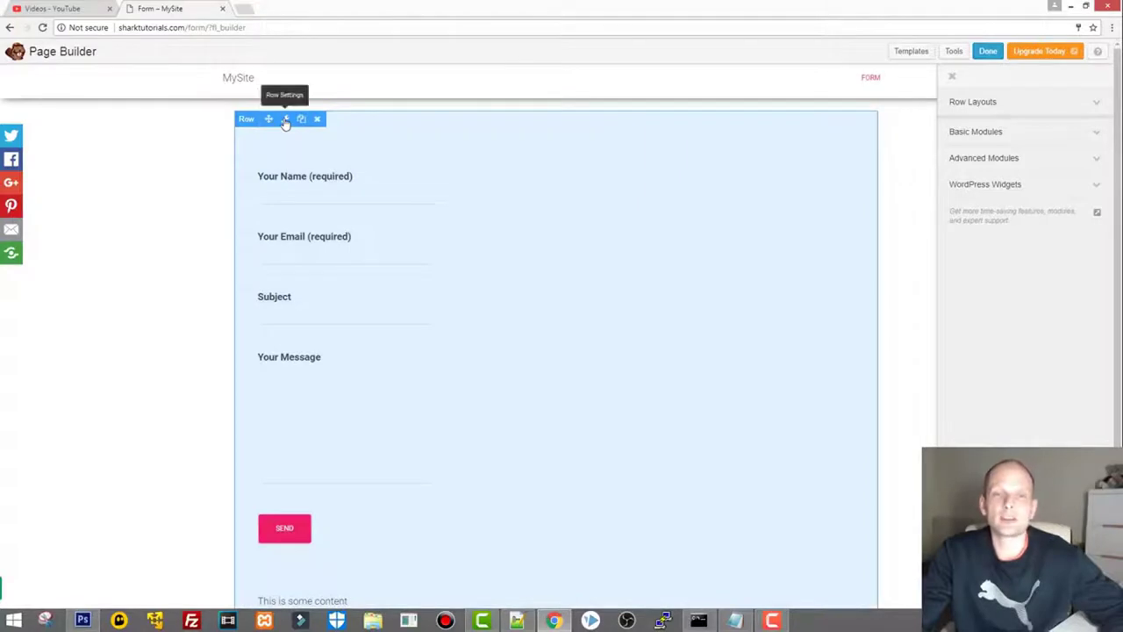
Set both the width and the content width of the form's row to Full Width.
click(285, 120)
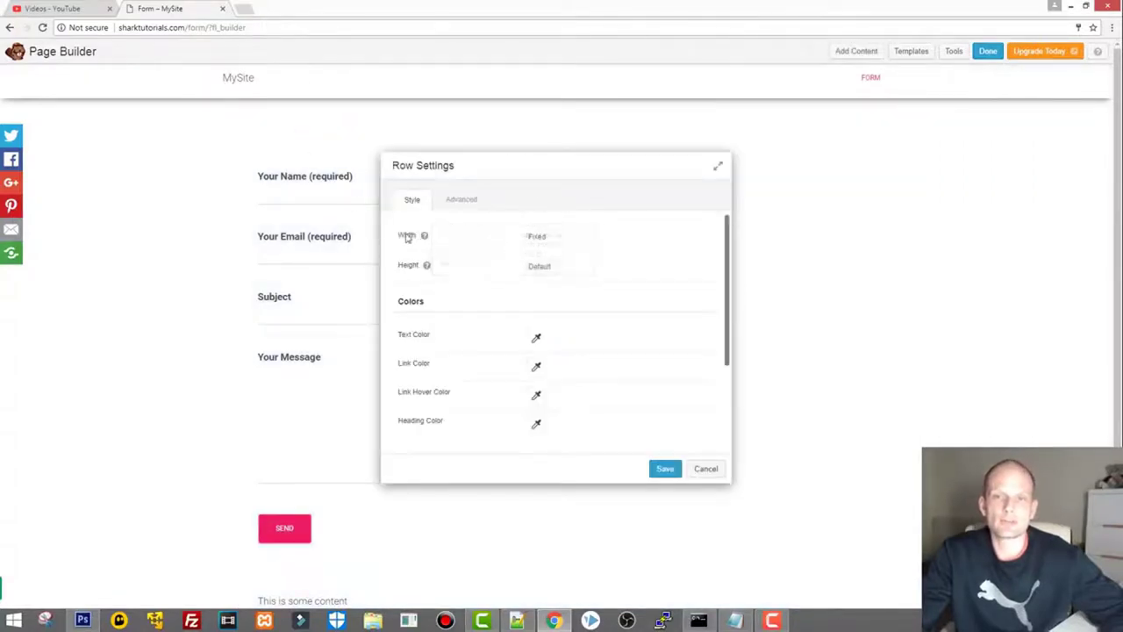
click(544, 238)
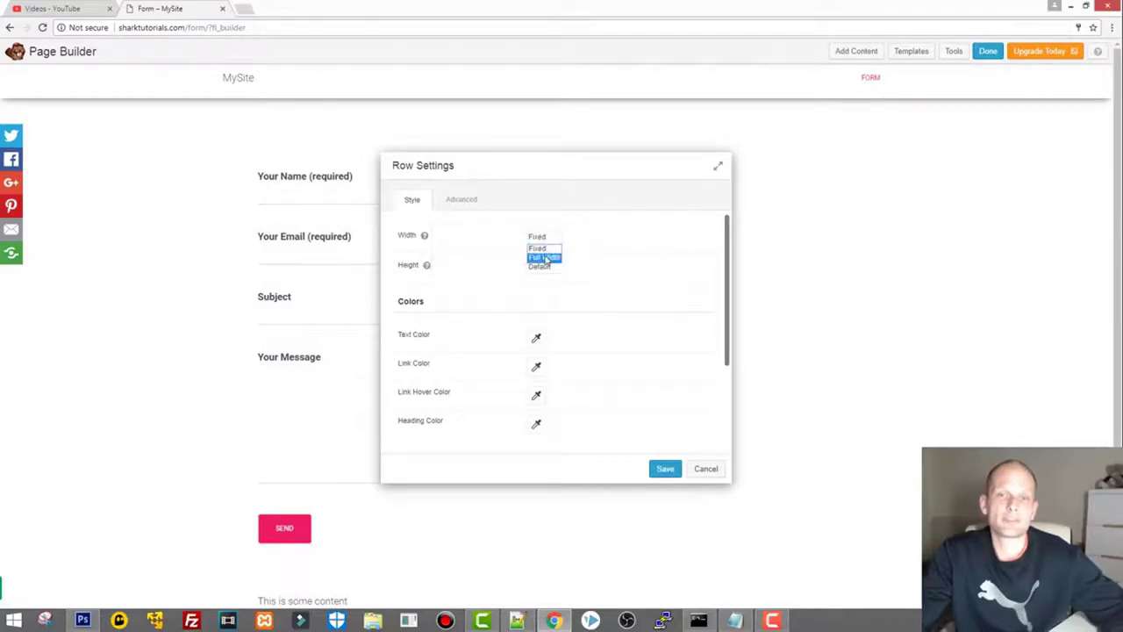
click(544, 257)
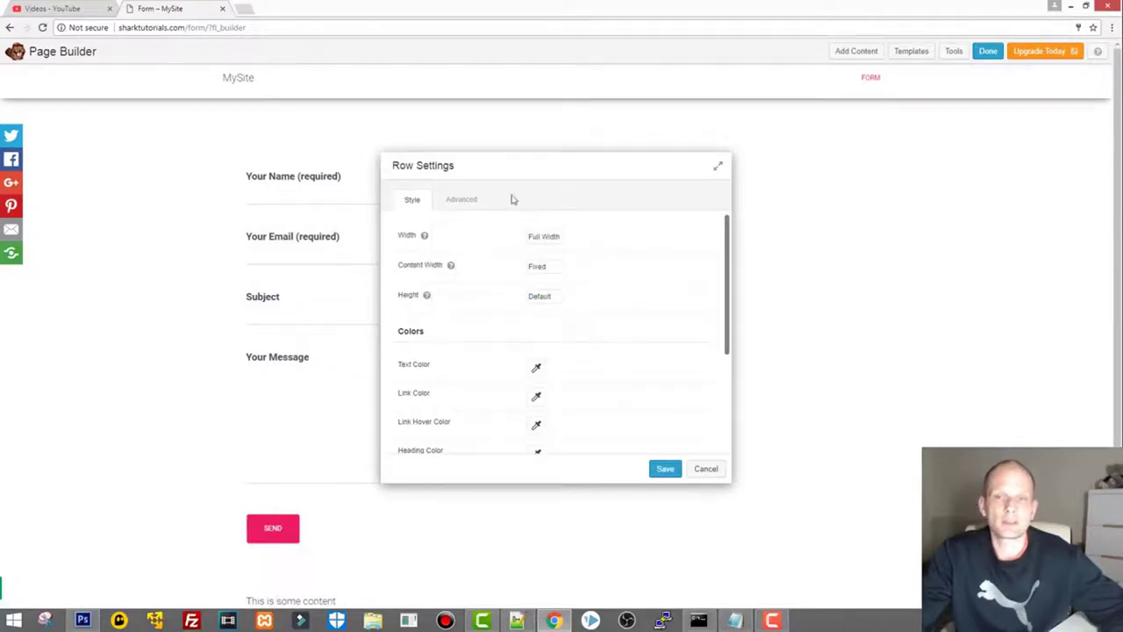
mouse_move(445, 266)
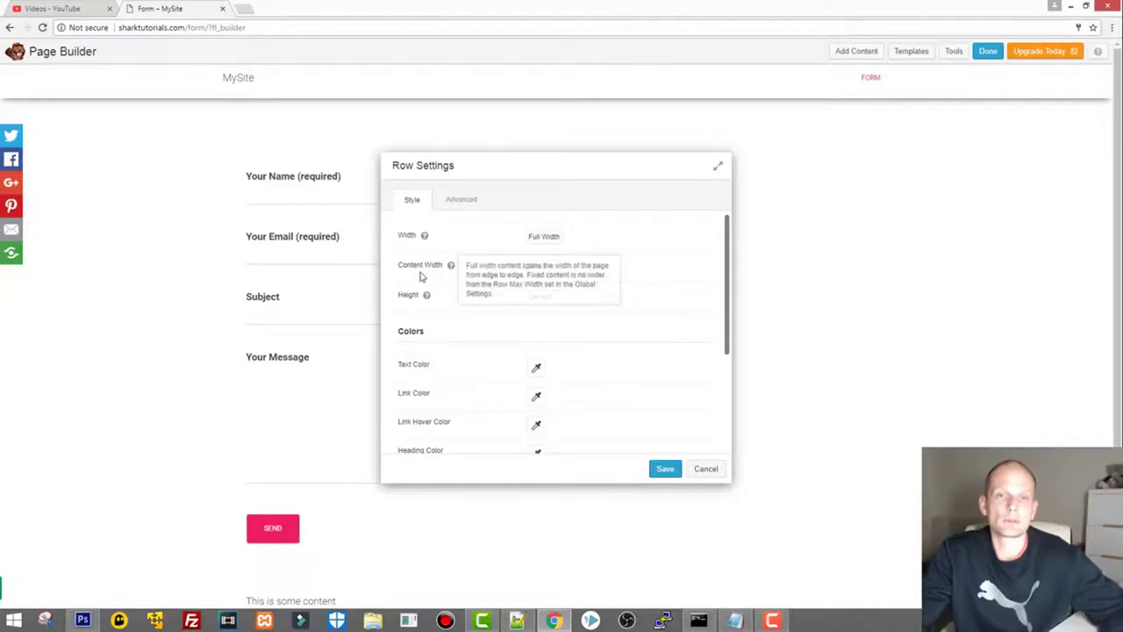
click(535, 268)
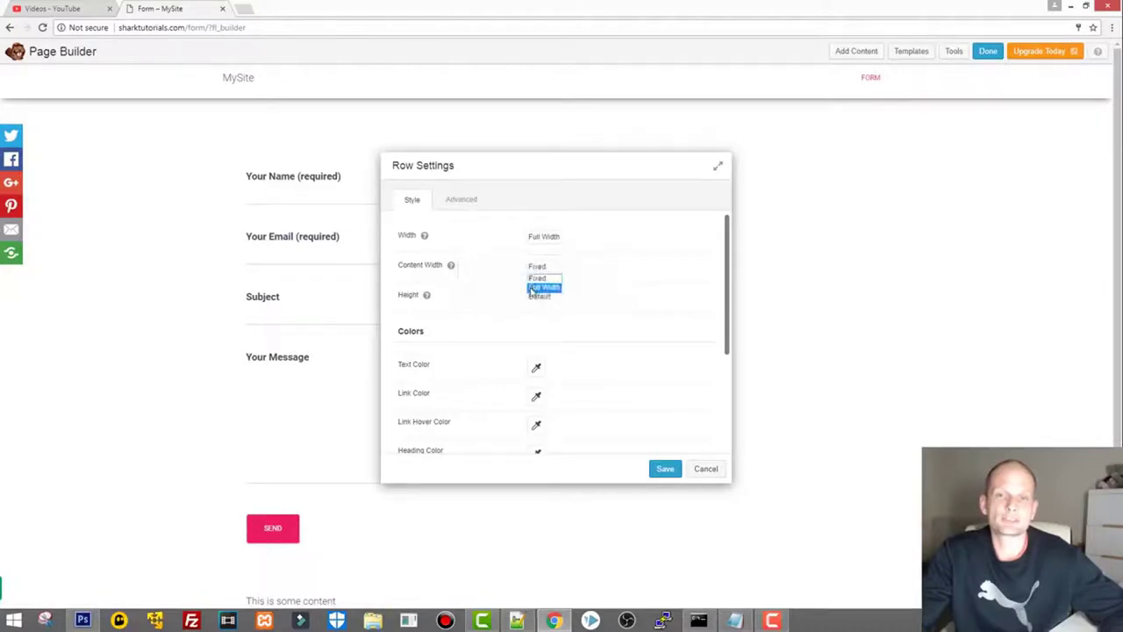
click(544, 287)
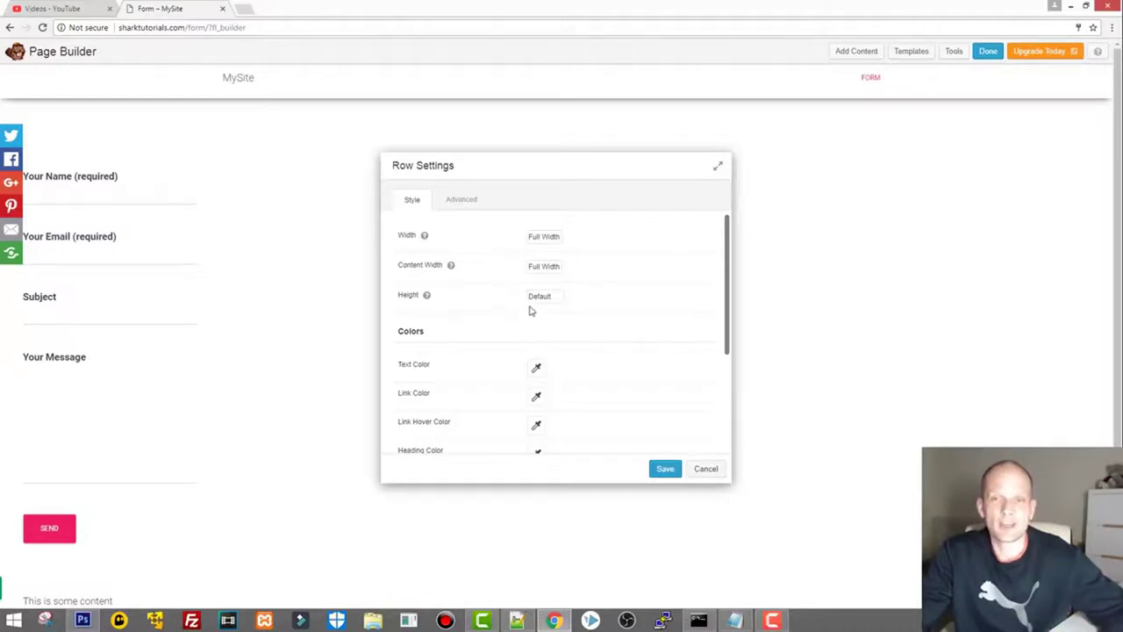
Save the row settings after checking the advanced padding options, and publish the Form page's changes.
click(449, 202)
scroll(504, 338, down, 2)
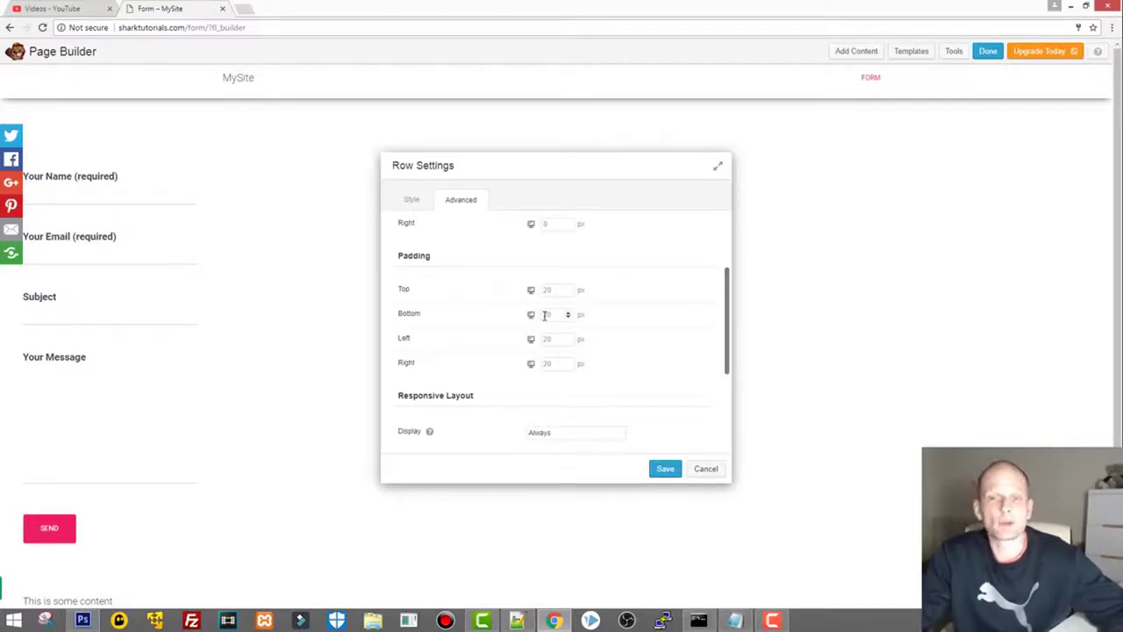
click(664, 470)
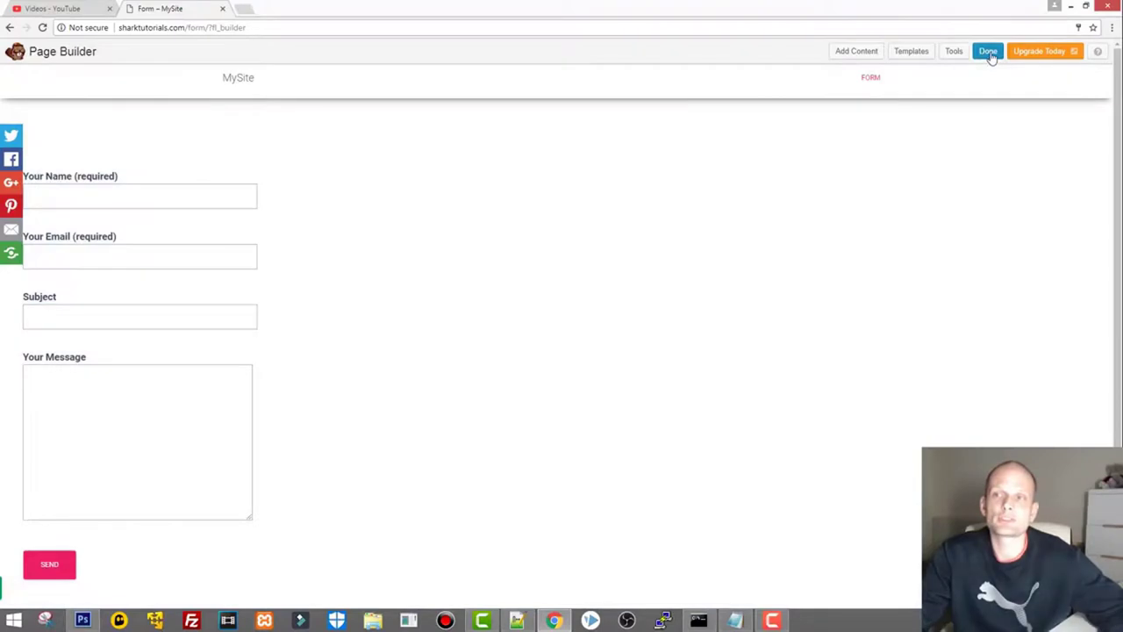
click(987, 52)
click(561, 296)
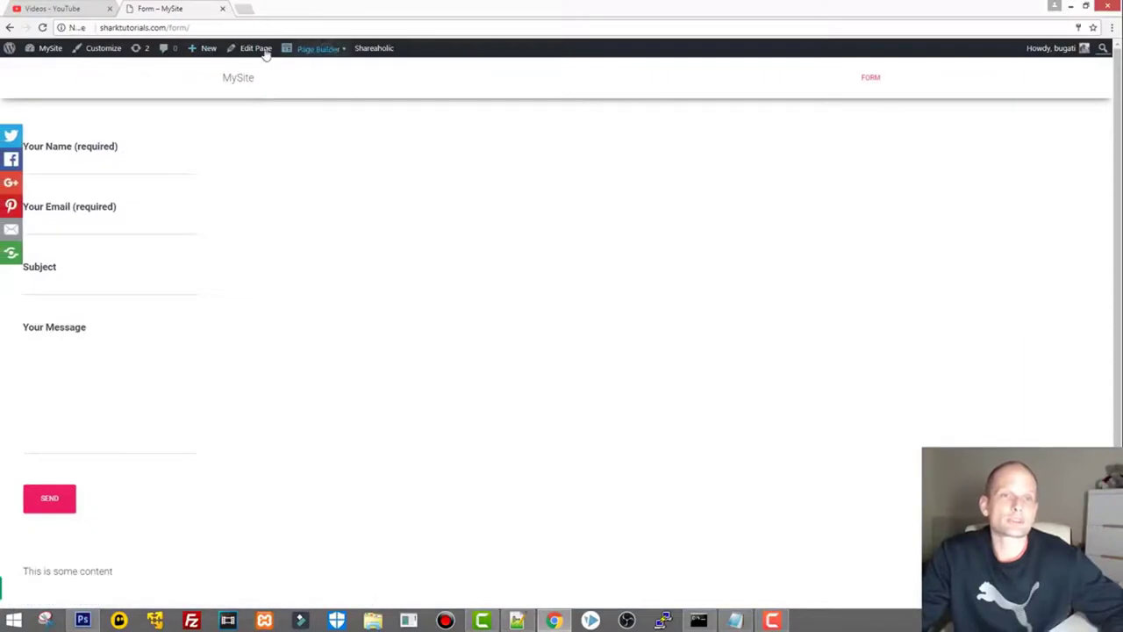
Reopen the Form page in Page Builder and add two empty columns beside the form using the 2 Columns layout.
click(329, 51)
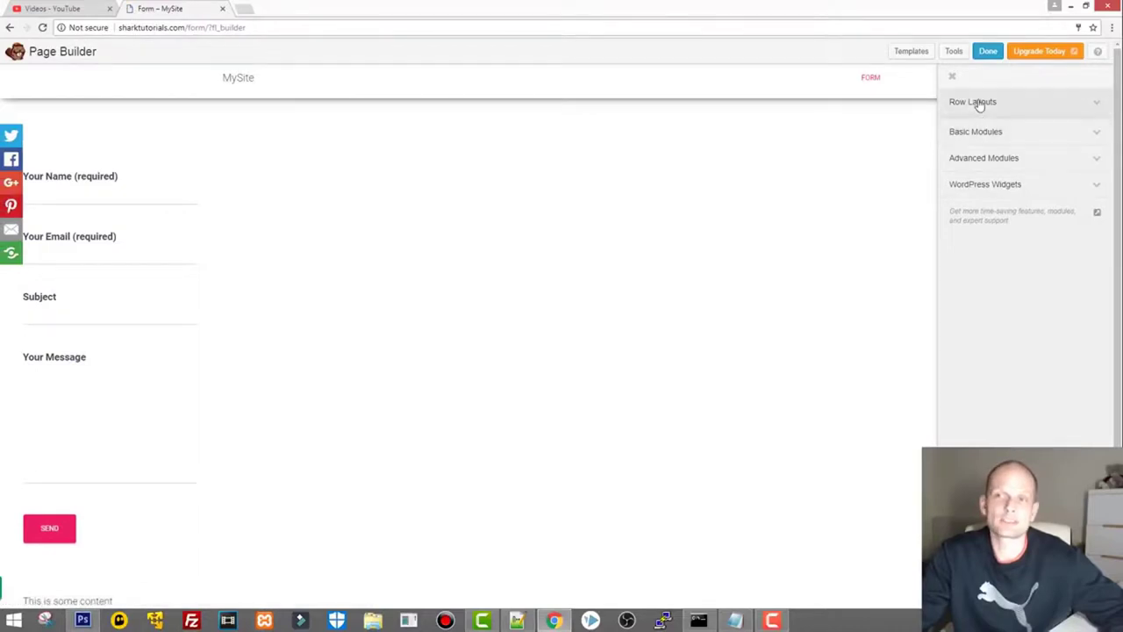
click(974, 102)
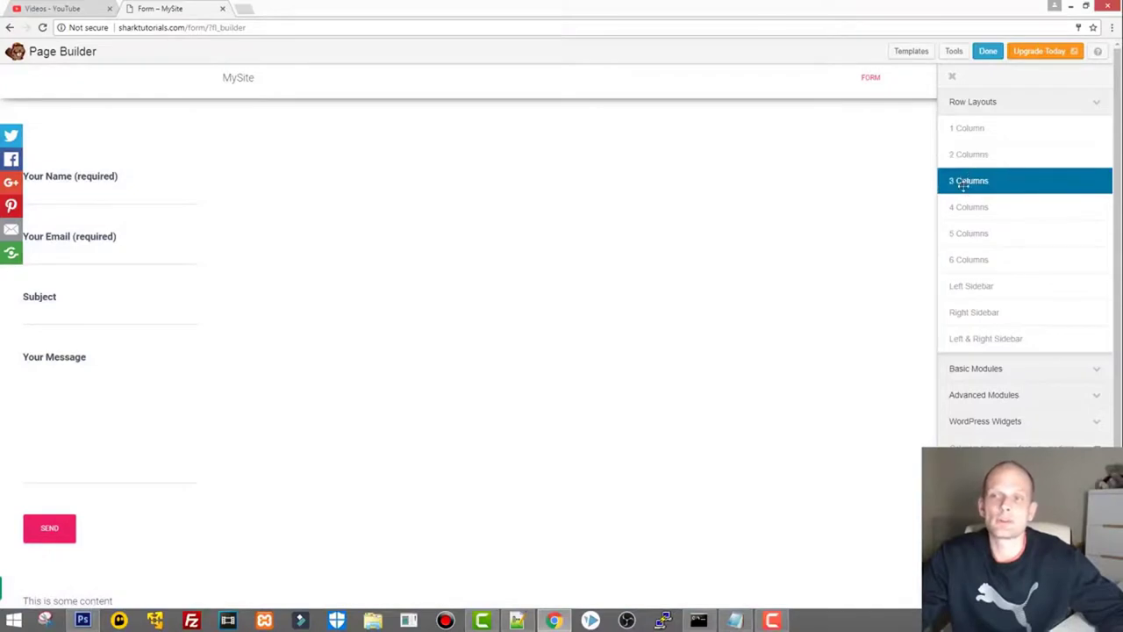
drag(970, 154, 1091, 251)
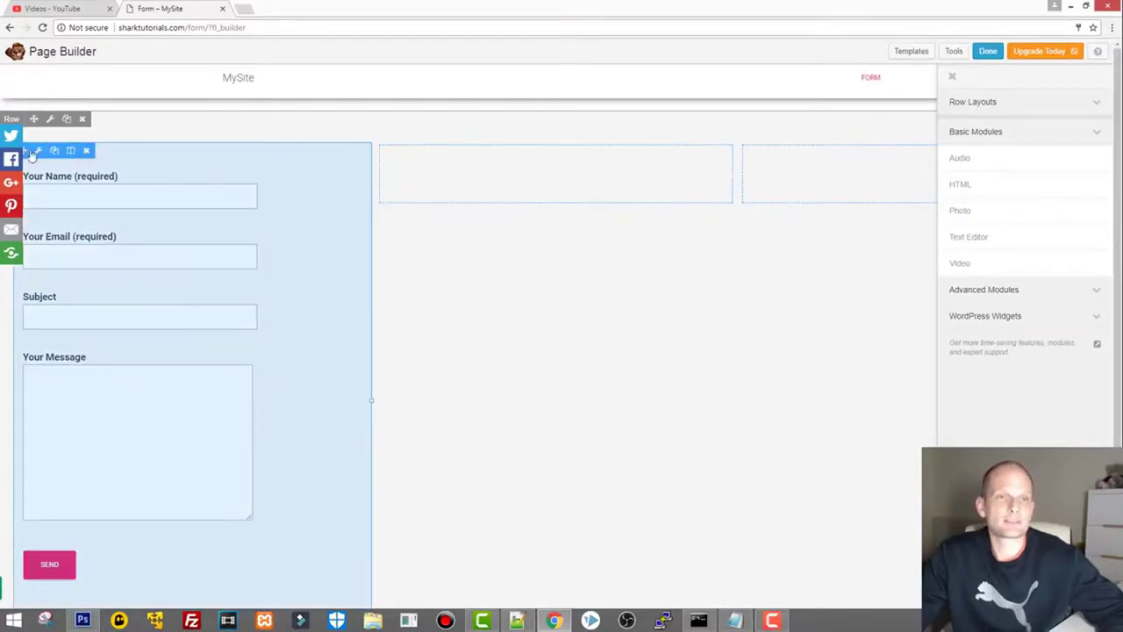
Move the contact form into the middle column of the three-column row and check the resulting layout.
drag(26, 151, 687, 185)
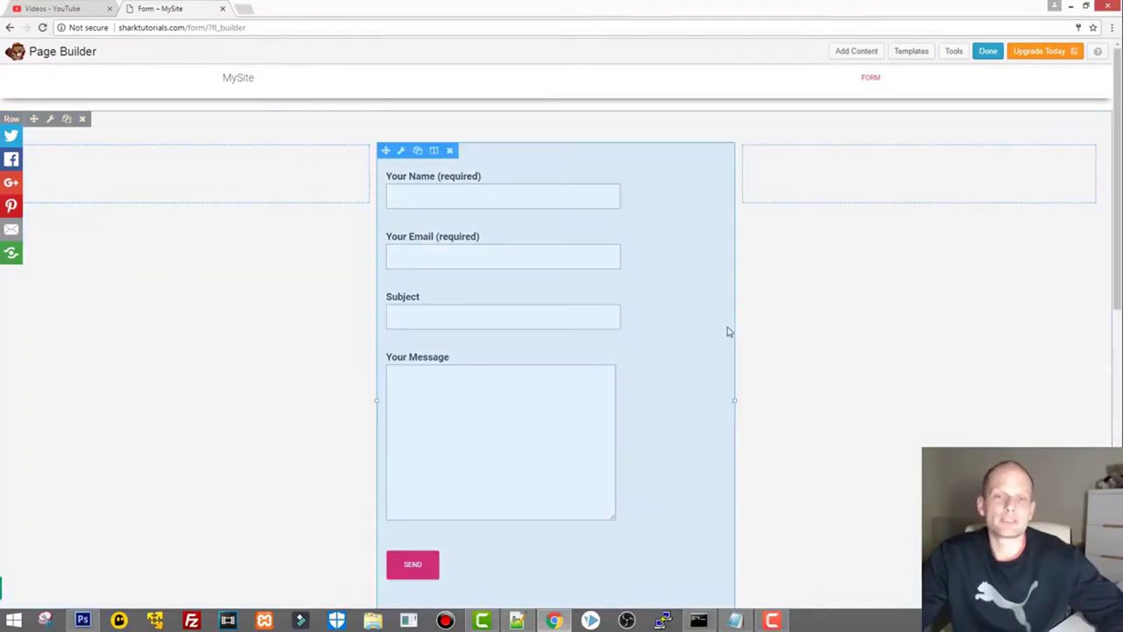
scroll(727, 332, down, 4)
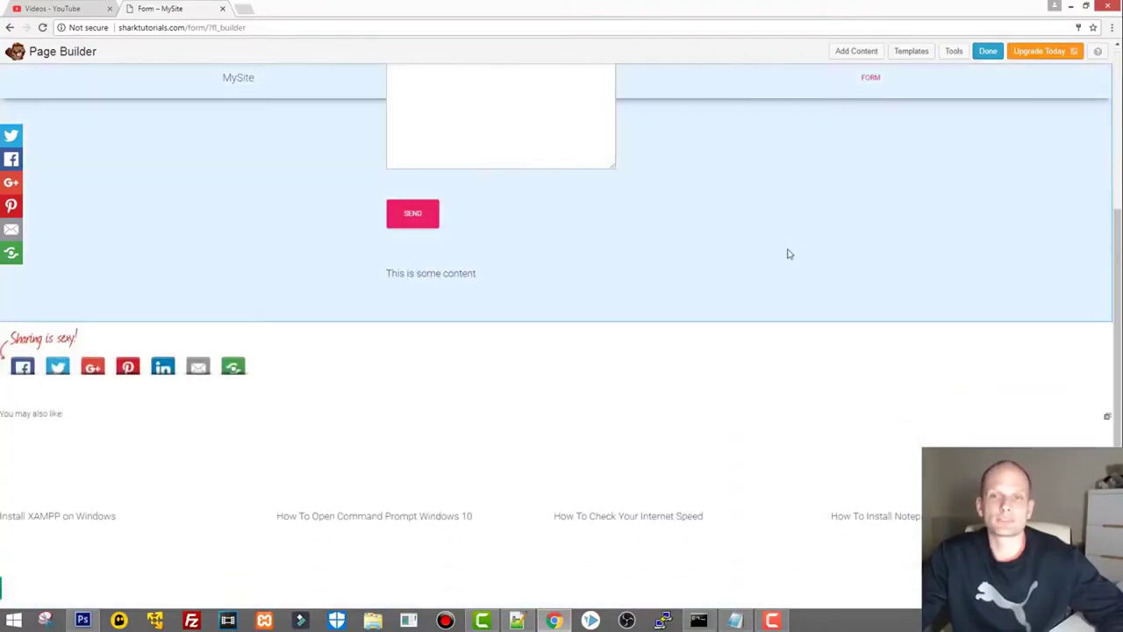
scroll(679, 271, up, 4)
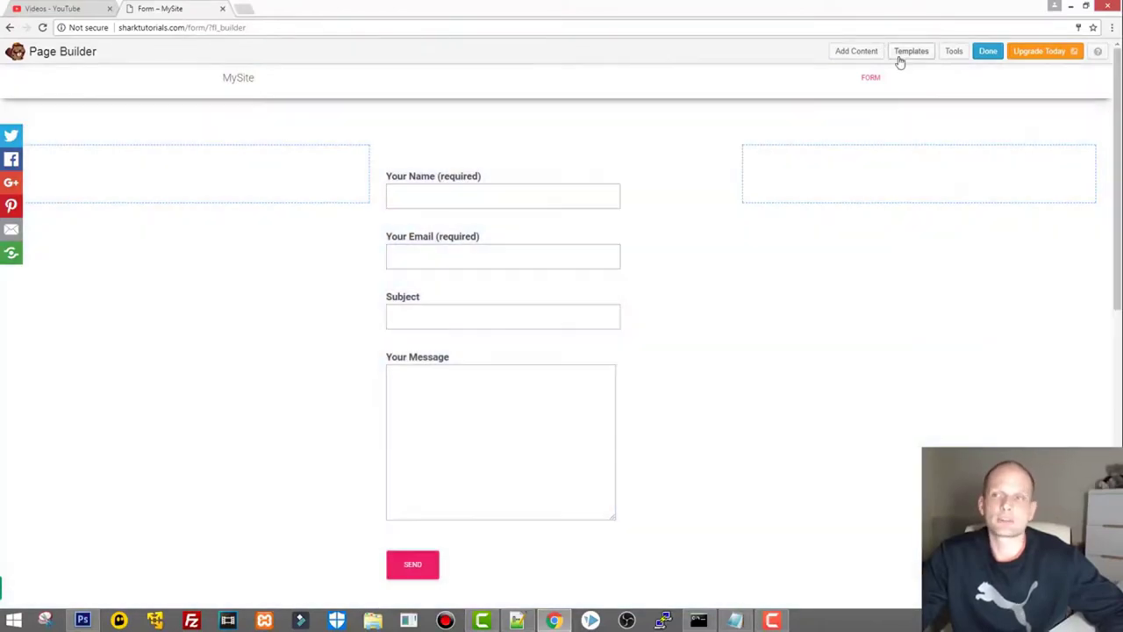
Publish the column layout changes and review the live Form page.
click(985, 53)
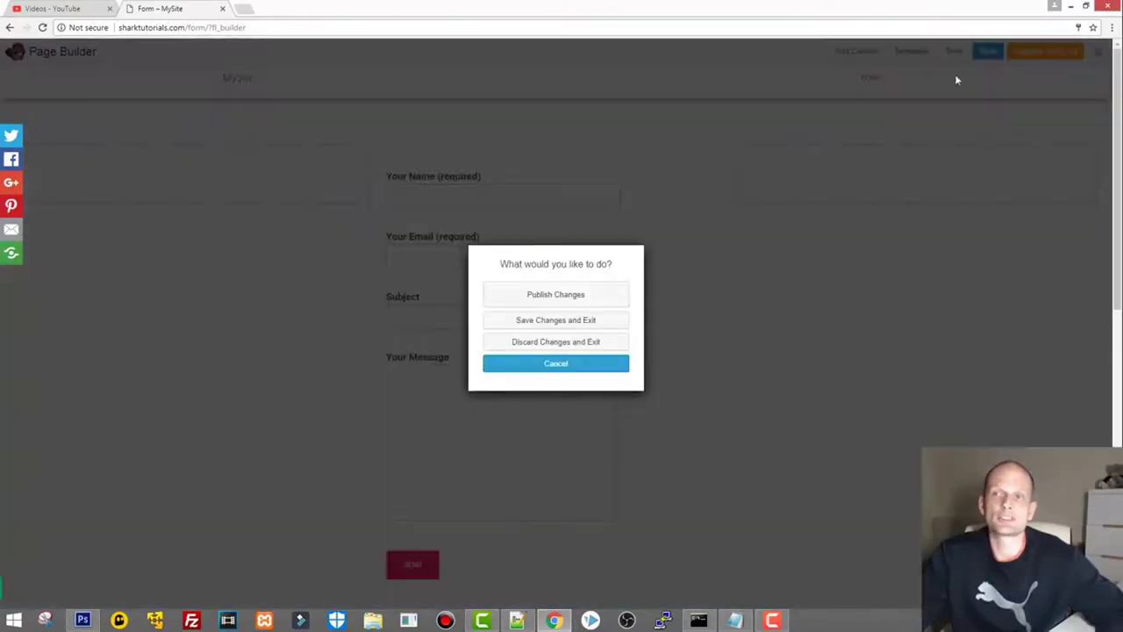
click(588, 296)
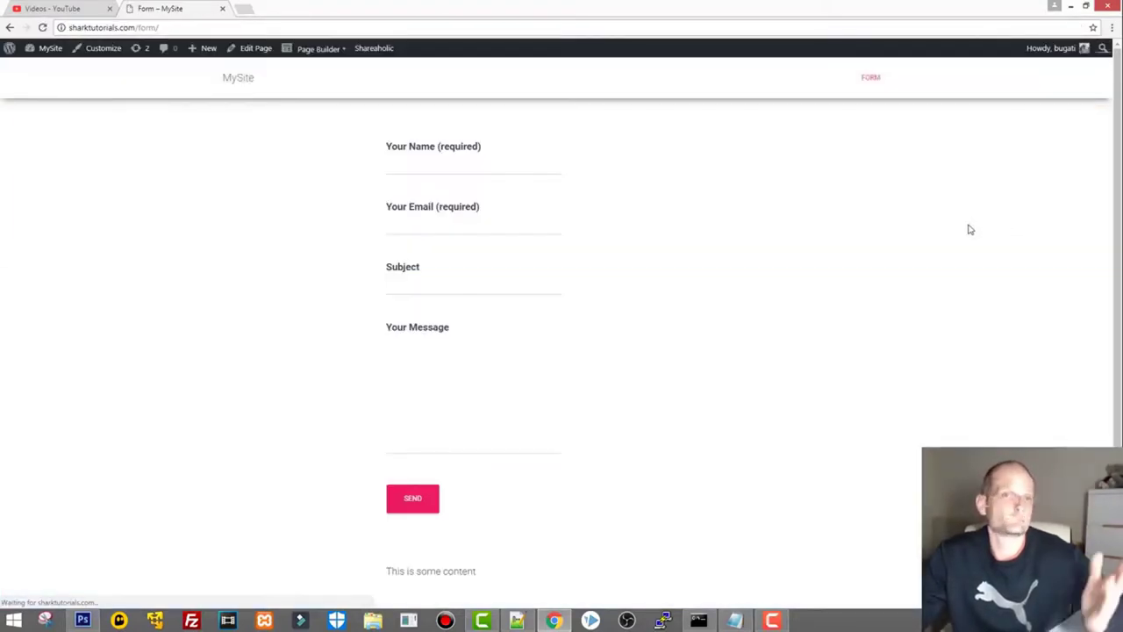
scroll(602, 294, down, 2)
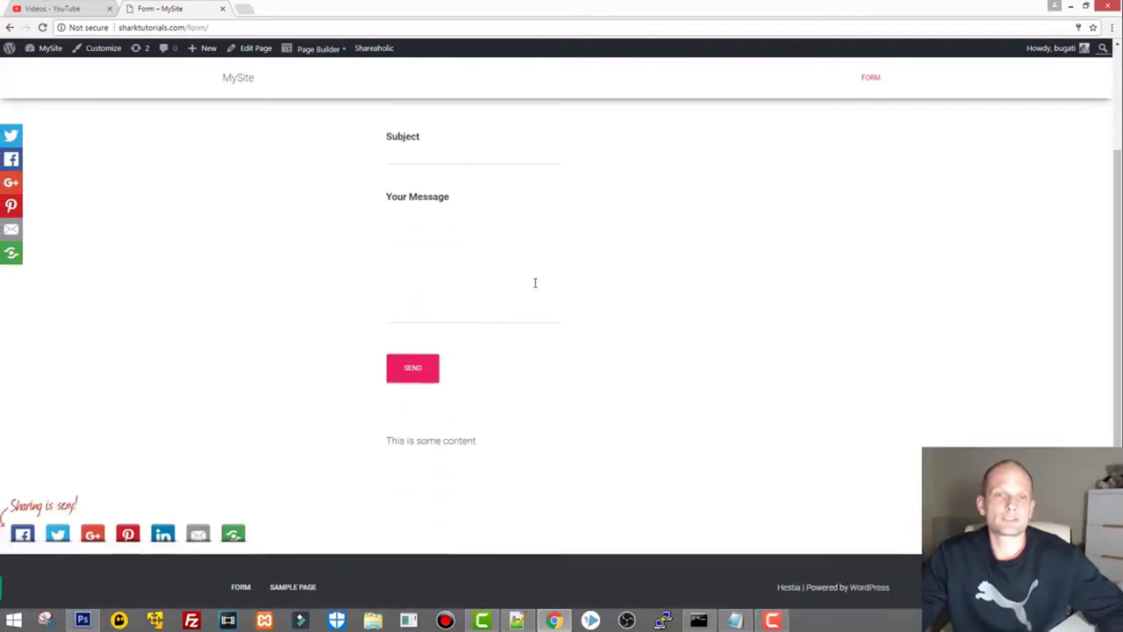
scroll(531, 284, up, 2)
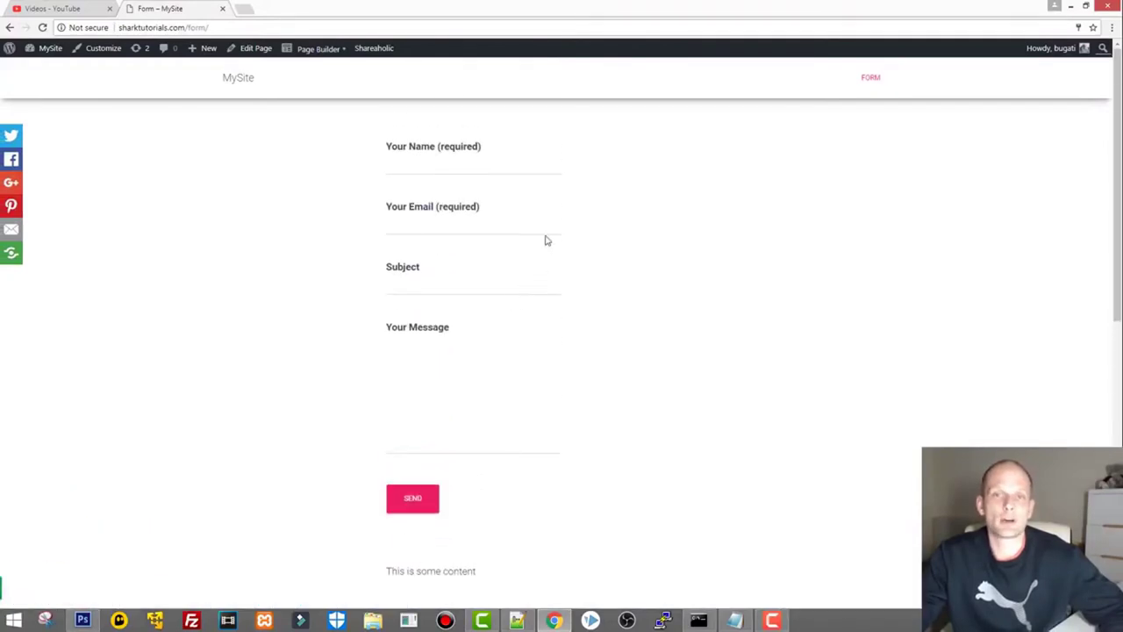